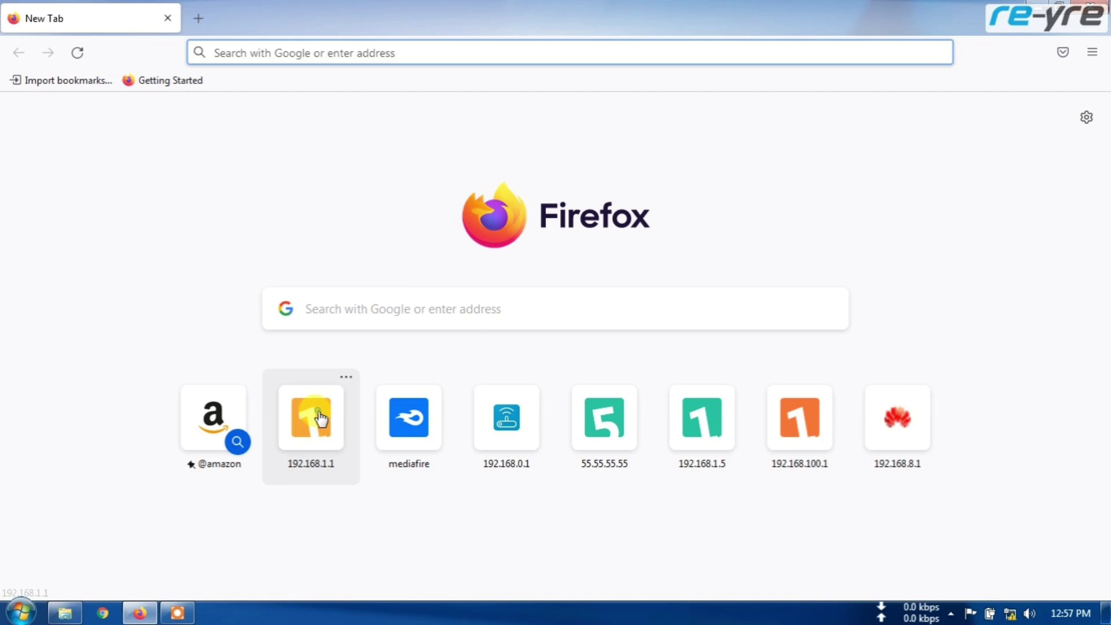
Open the router admin page at 192.168.1.1 and sign in with the router's username and password.
click(320, 418)
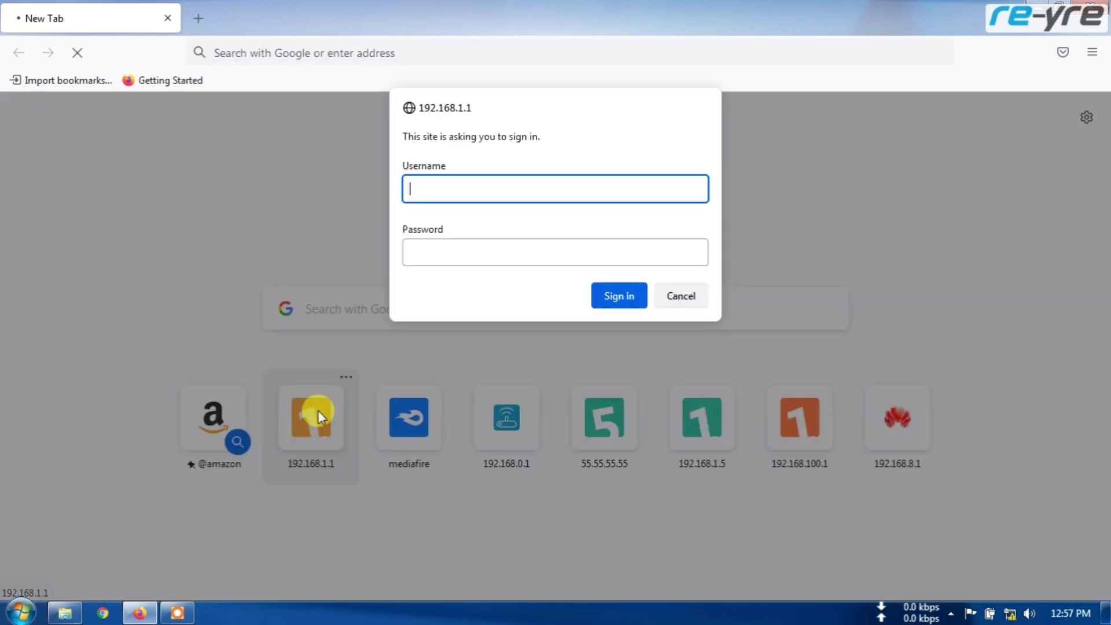
text(admin)
key(Tab)
text(admin)
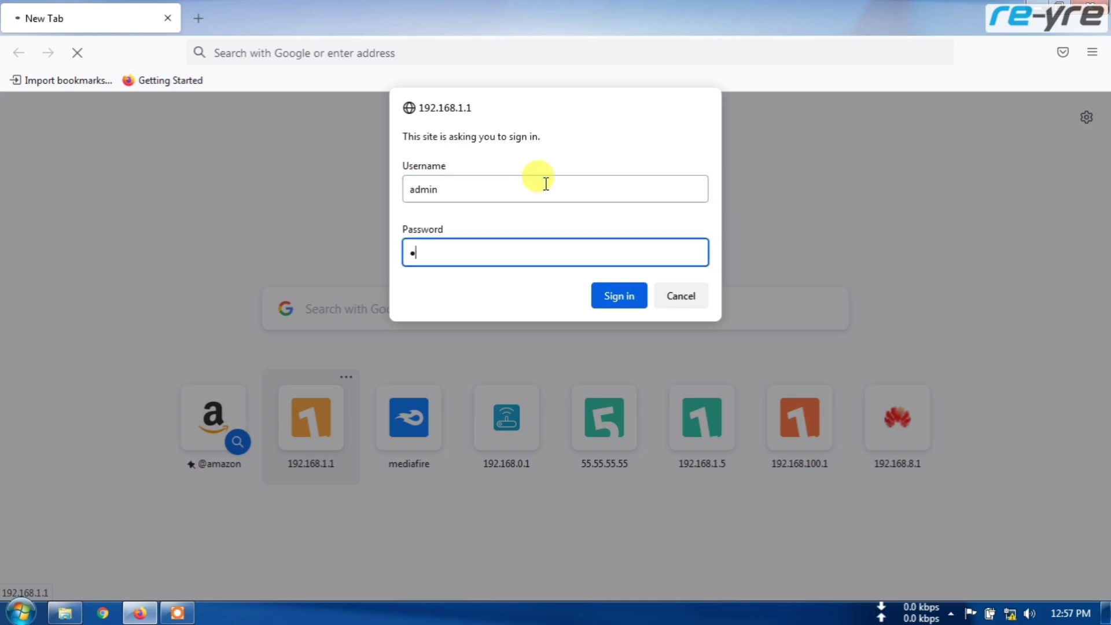
click(634, 294)
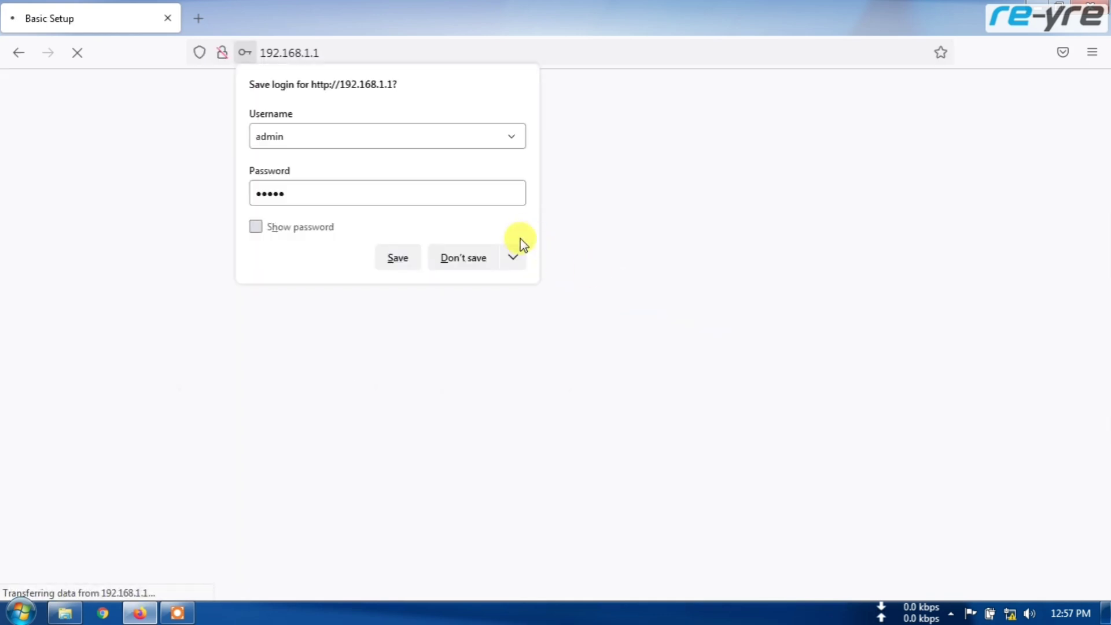
Decline saving the login, look over Basic Setup, and go to the Administration Management page.
click(463, 257)
scroll(689, 298, down, 5)
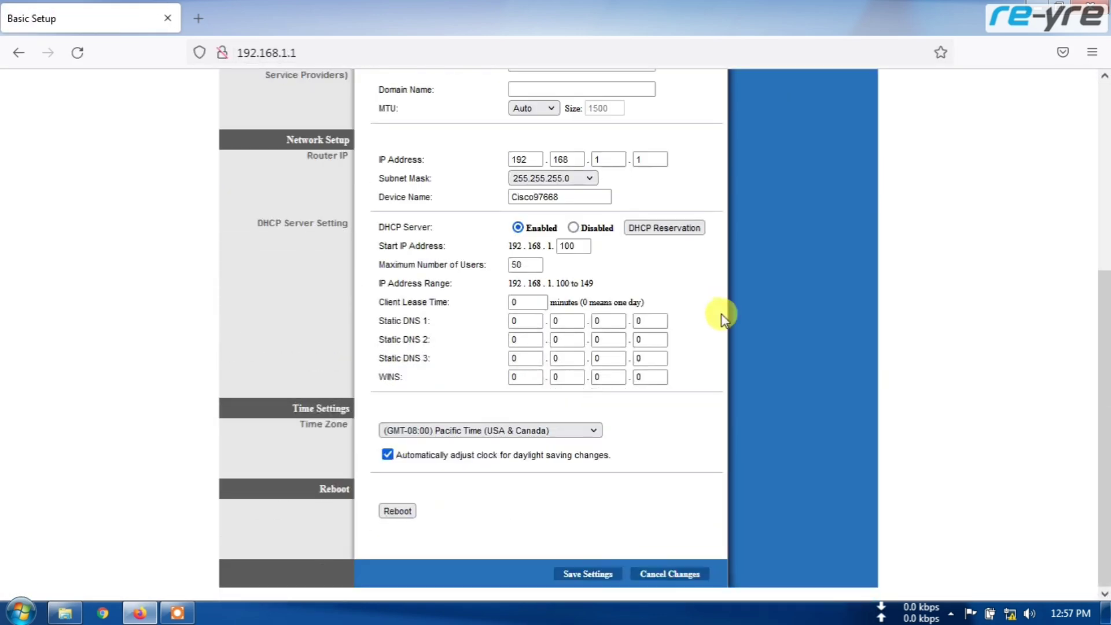
scroll(717, 314, up, 5)
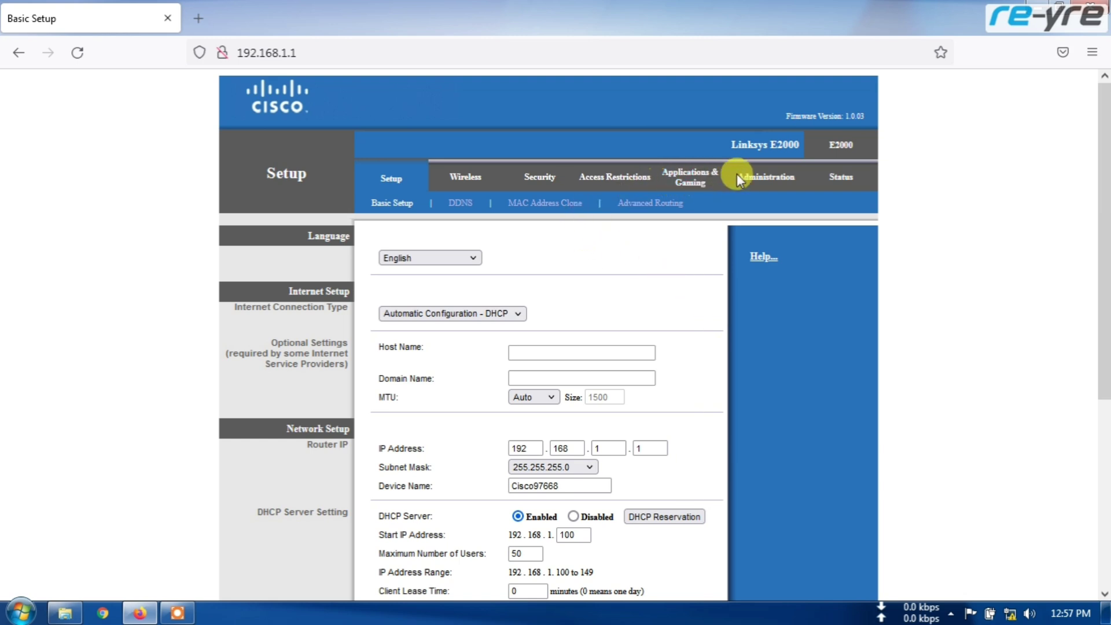
click(767, 181)
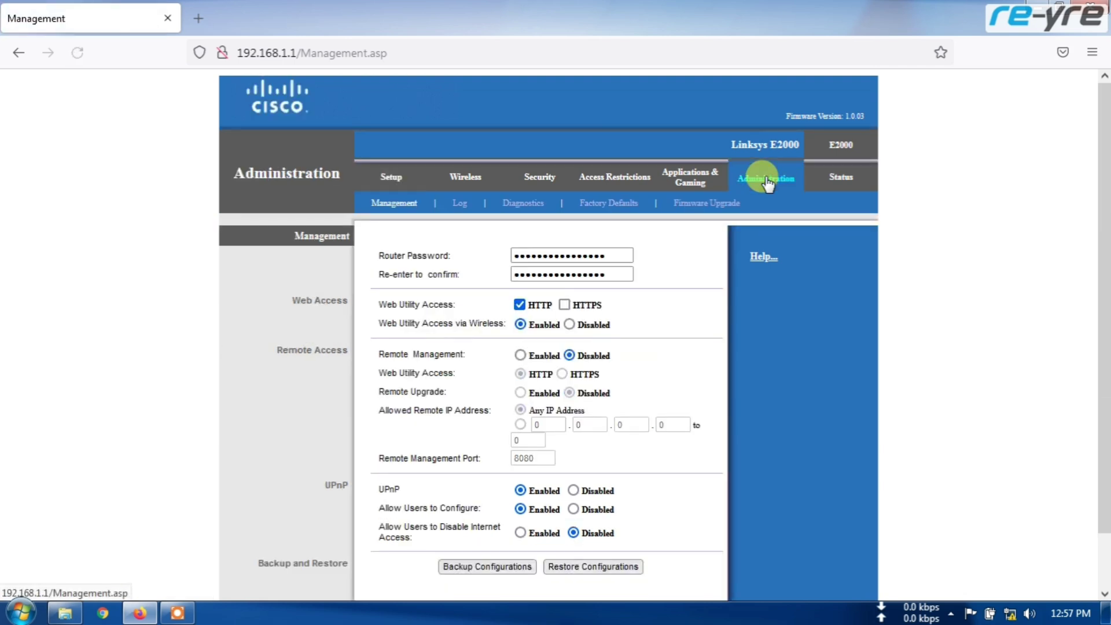
scroll(730, 235, down, 2)
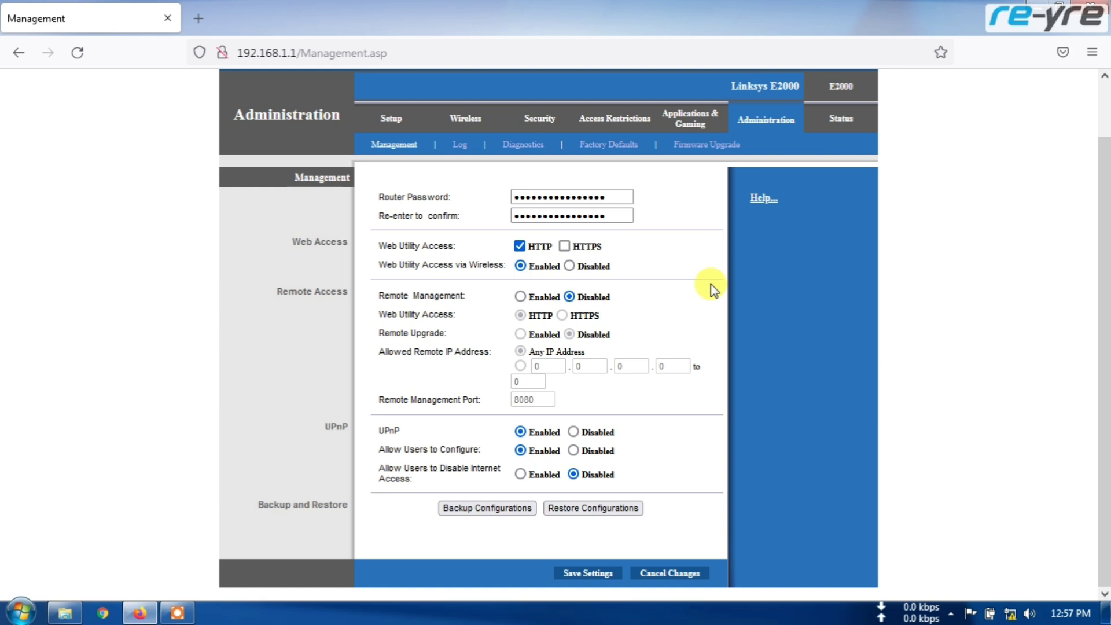
Flash dd-wrt.v24-14929_NEWD-2_K2.6_std_usb_ftp-e2000.bin from Downloads as the router's new firmware.
click(705, 152)
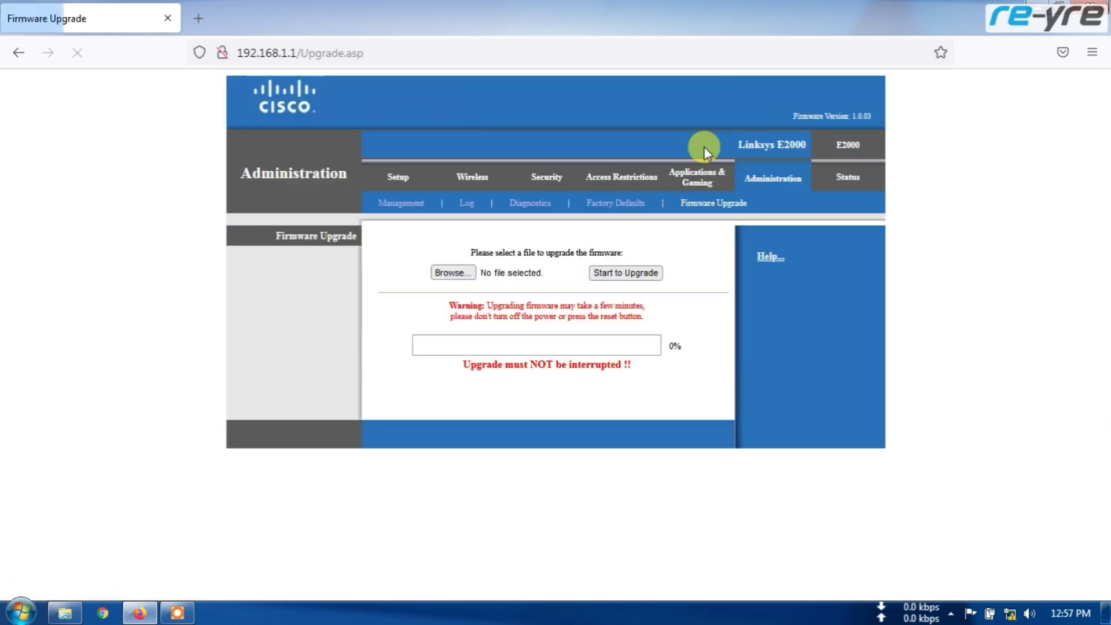
click(460, 274)
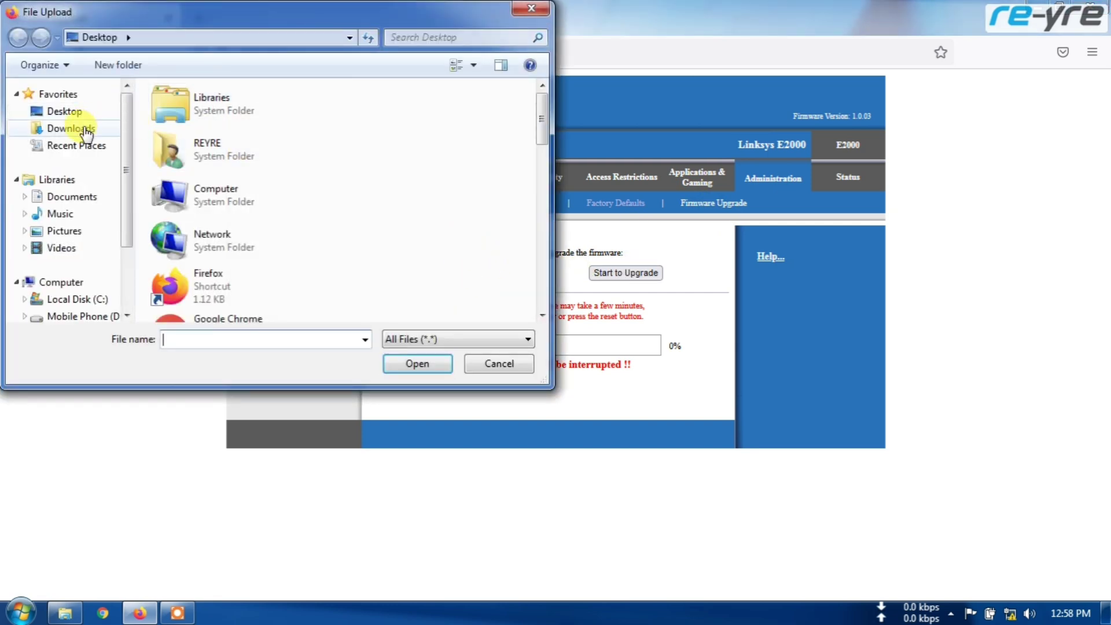
click(86, 132)
scroll(526, 150, down, 2)
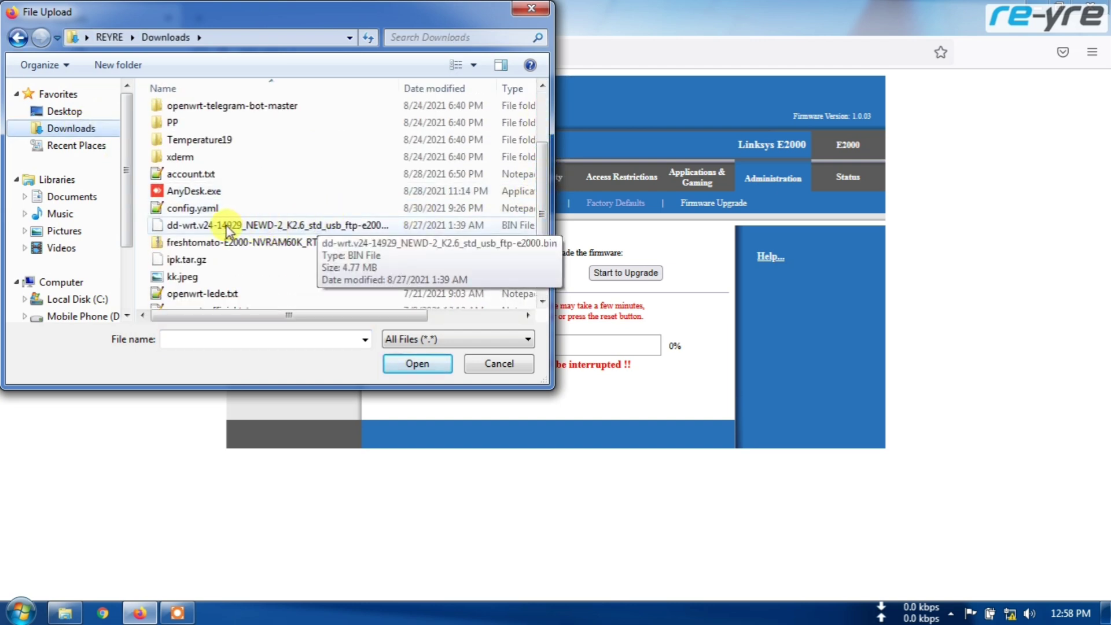
click(284, 225)
click(425, 363)
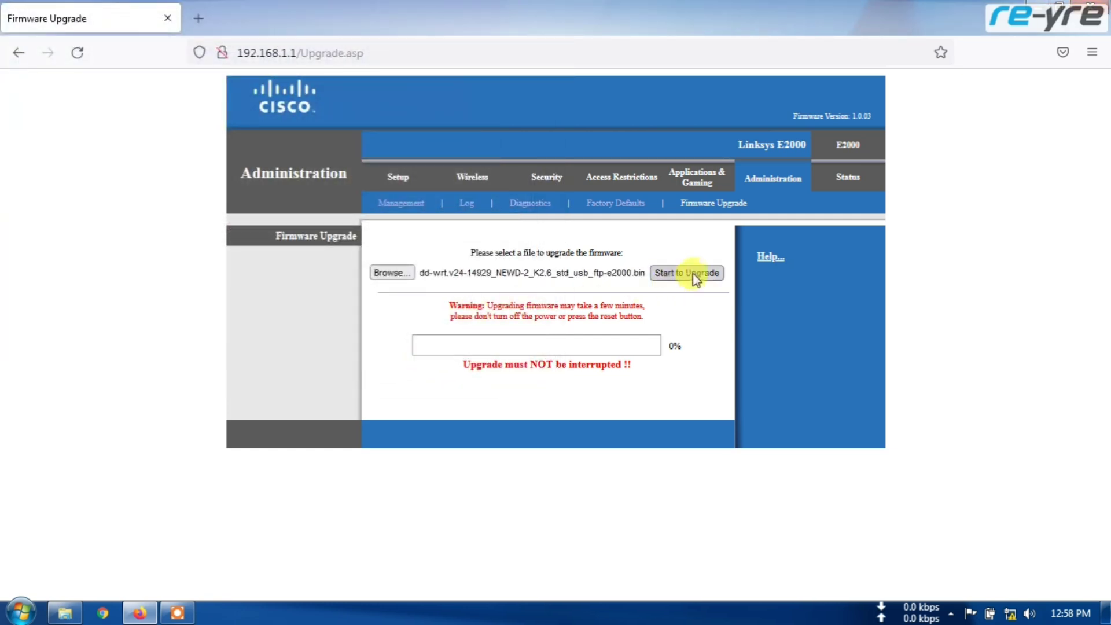
click(691, 274)
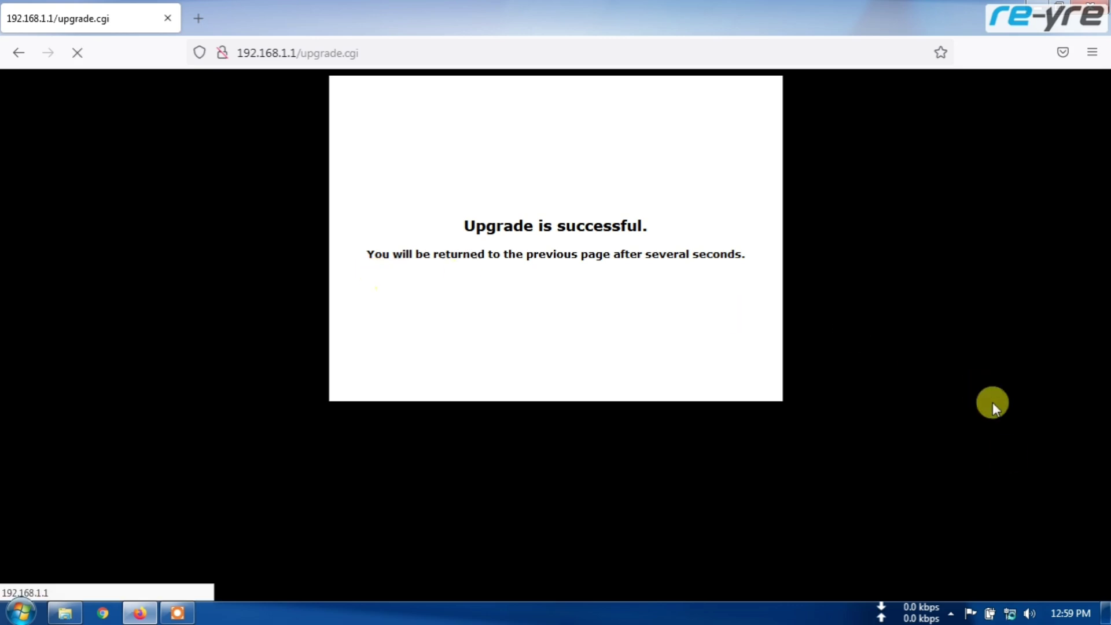
Check the network connection, then drop '/upgrade.cgi' from the address to reload 192.168.1.1.
click(1010, 615)
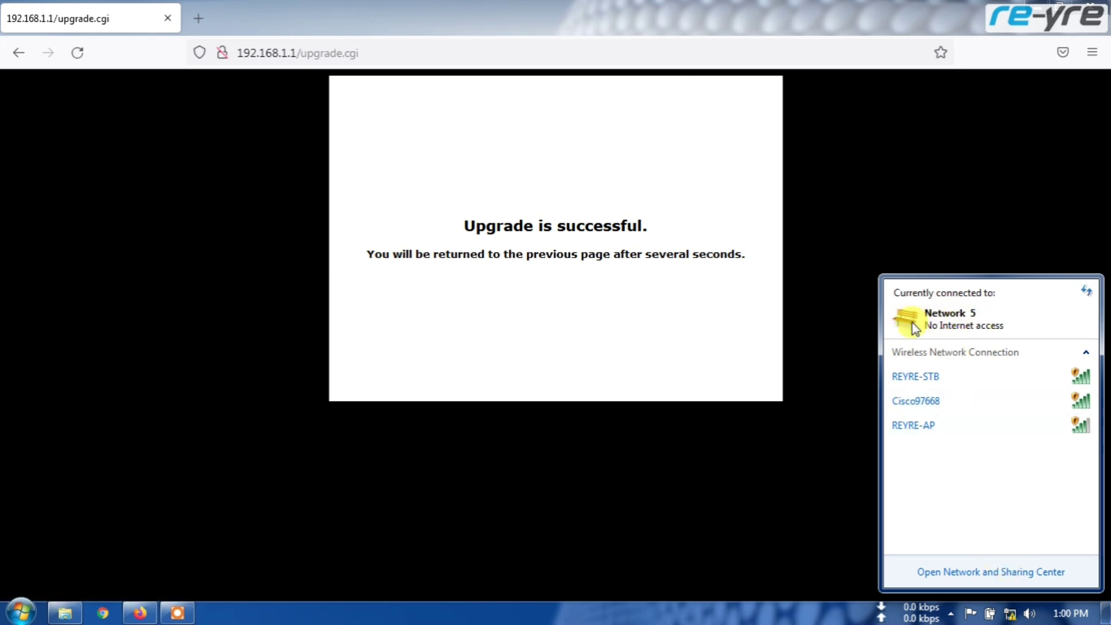
drag(296, 53, 390, 56)
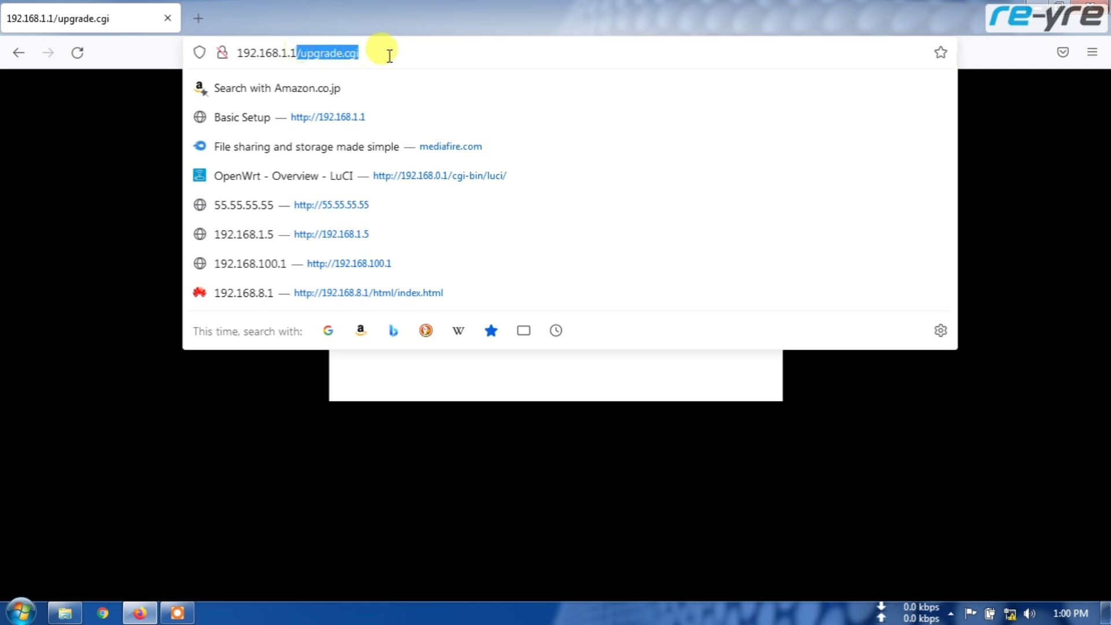
key(BackSpace)
key(Return)
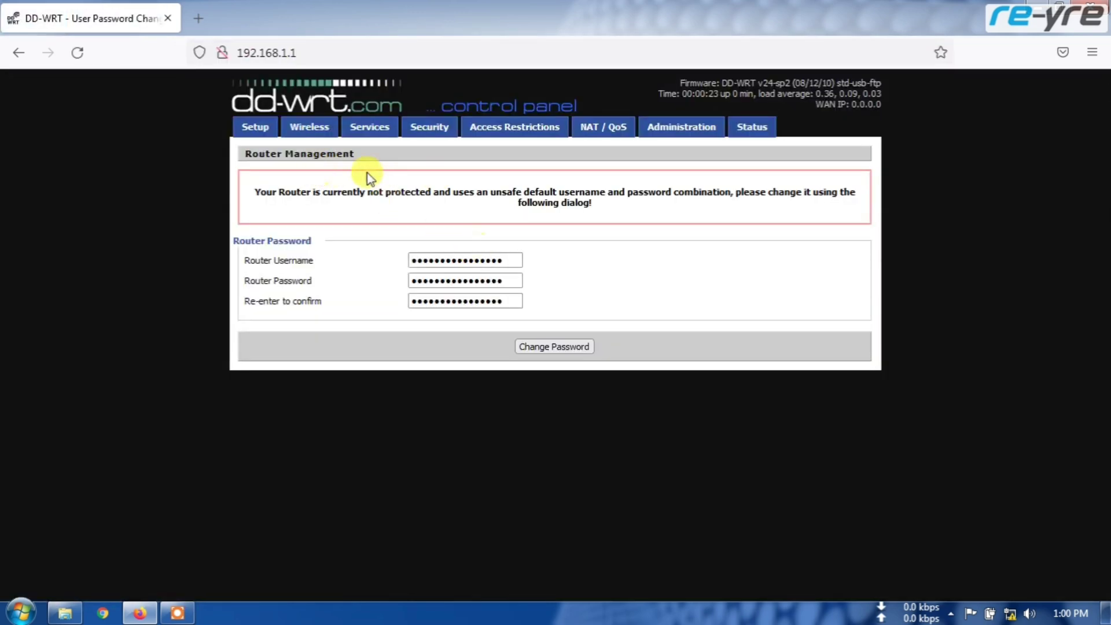
Replace the default router username and password with new credentials and apply them.
double_click(476, 259)
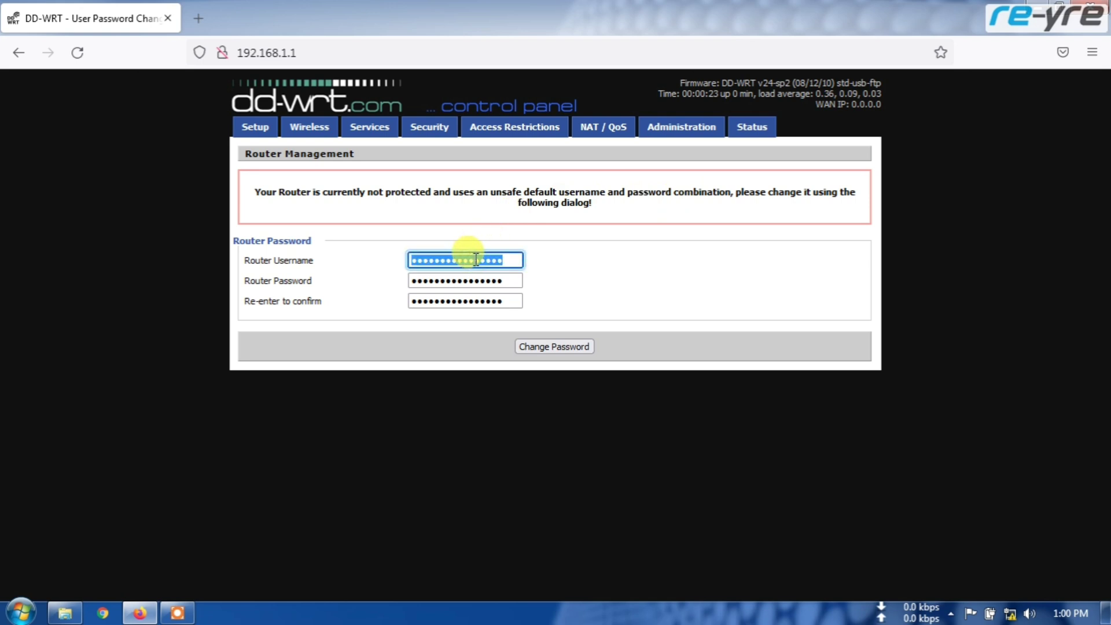
text(admi)
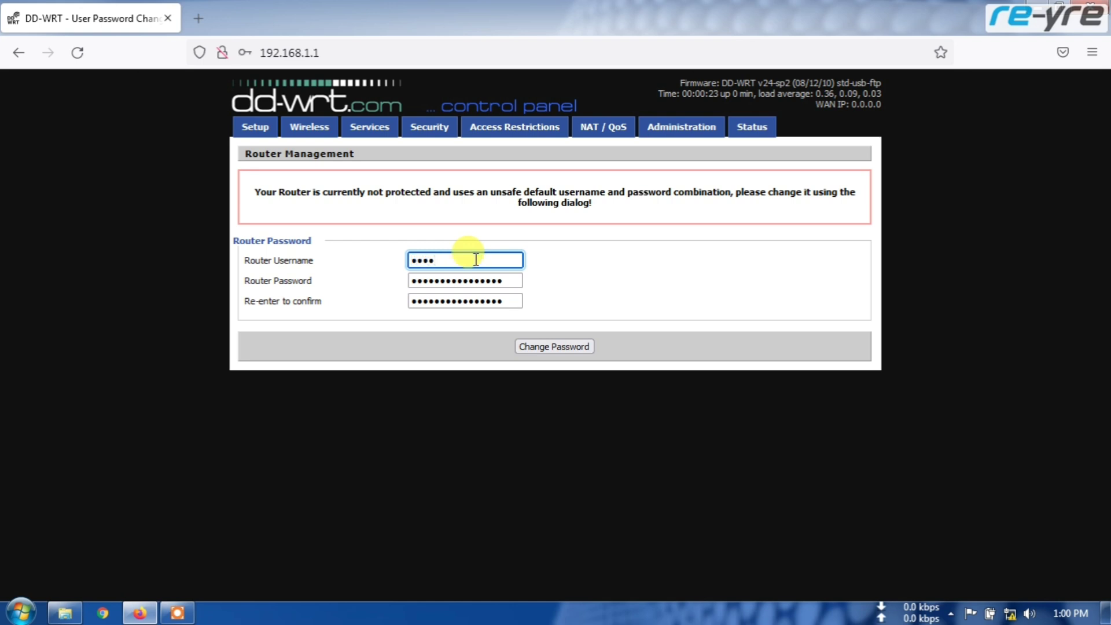
double_click(480, 279)
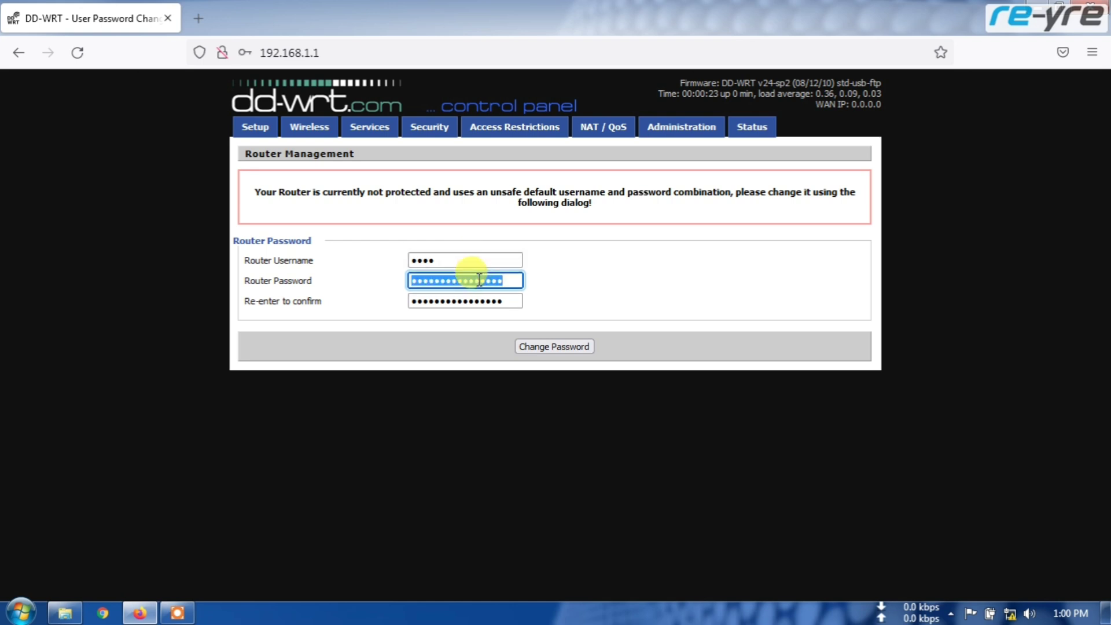
text(pass)
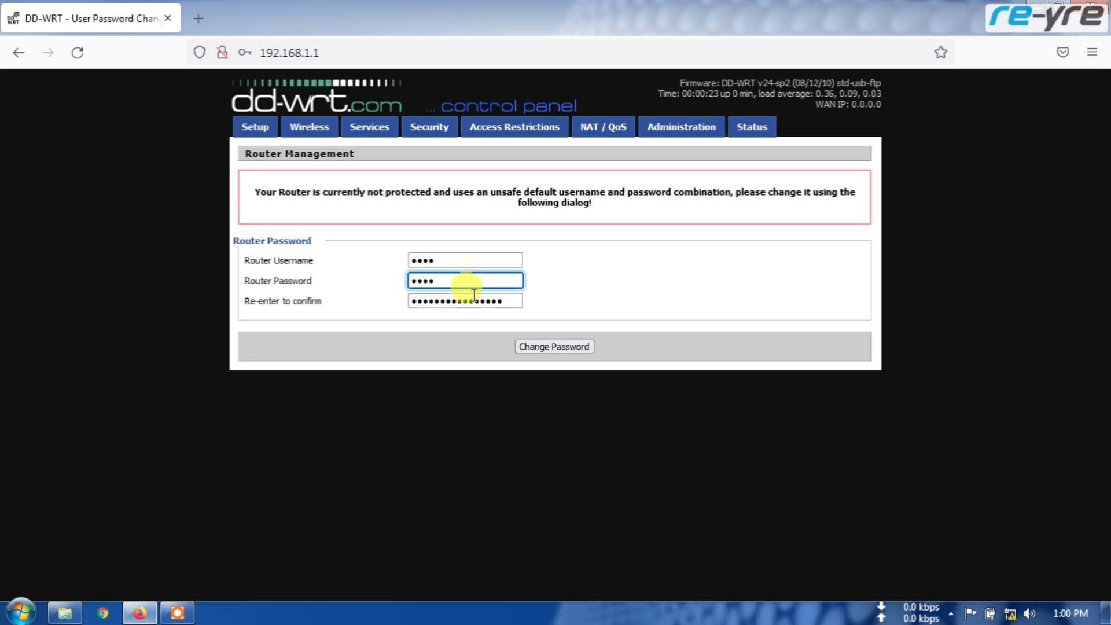
double_click(474, 295)
text(p)
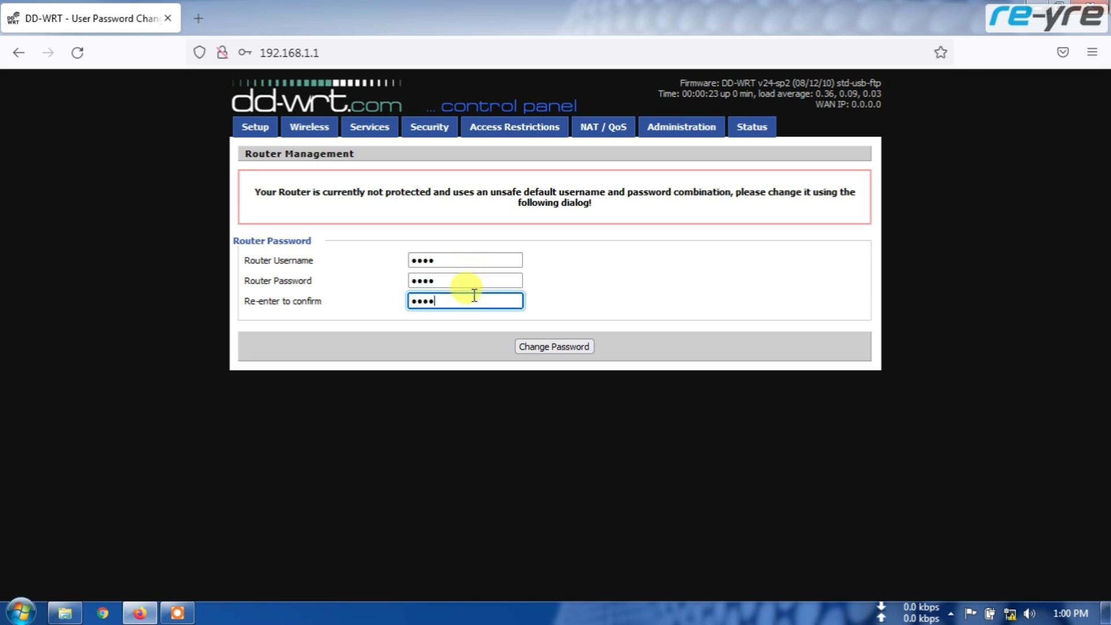
click(551, 347)
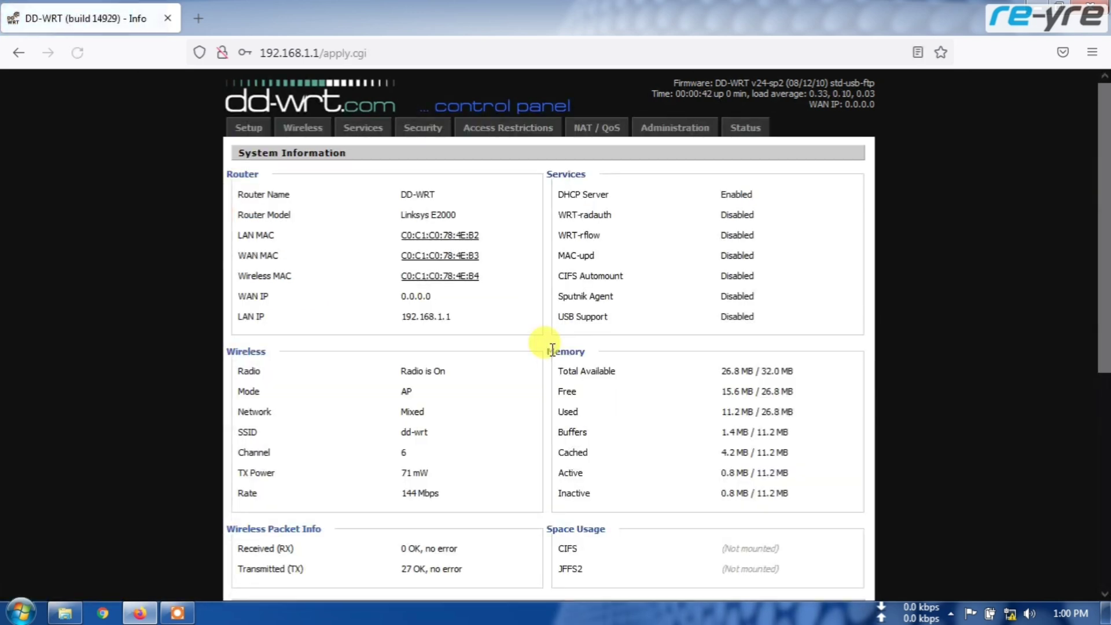
Sign in with the new credentials without saving them, and review Setup > Basic Setup's DHCP WAN settings.
scroll(712, 256, down, 6)
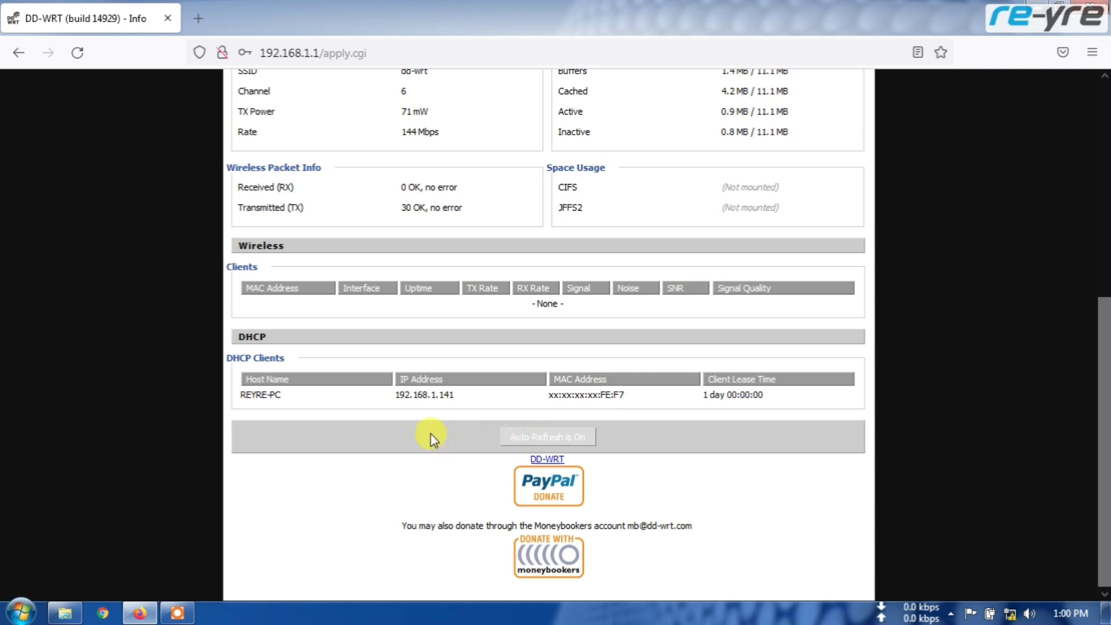
scroll(431, 433, up, 6)
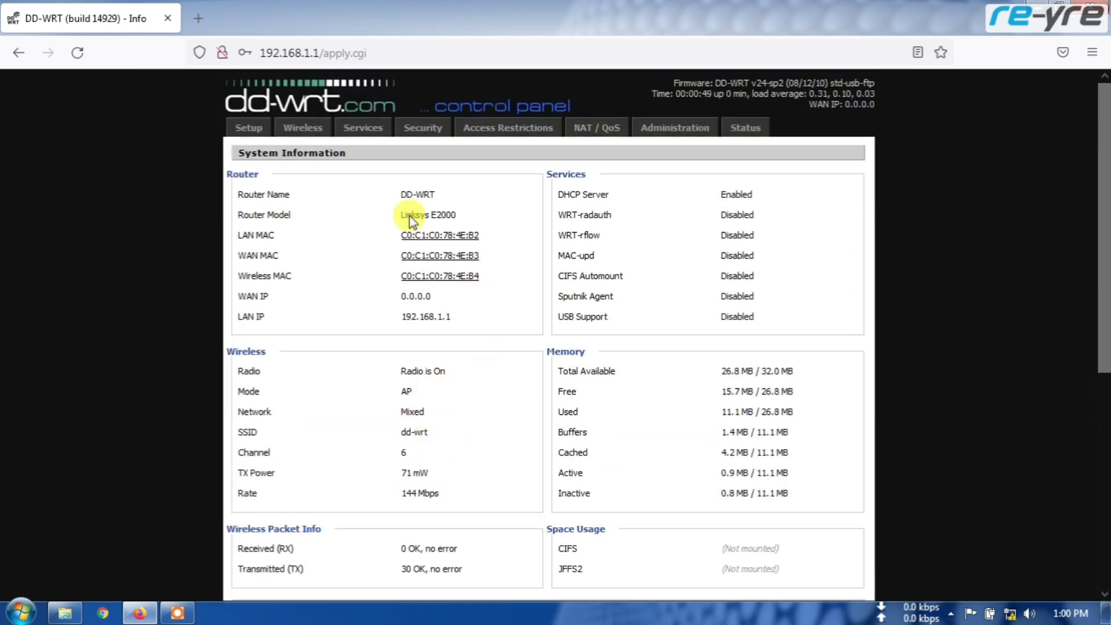
click(255, 127)
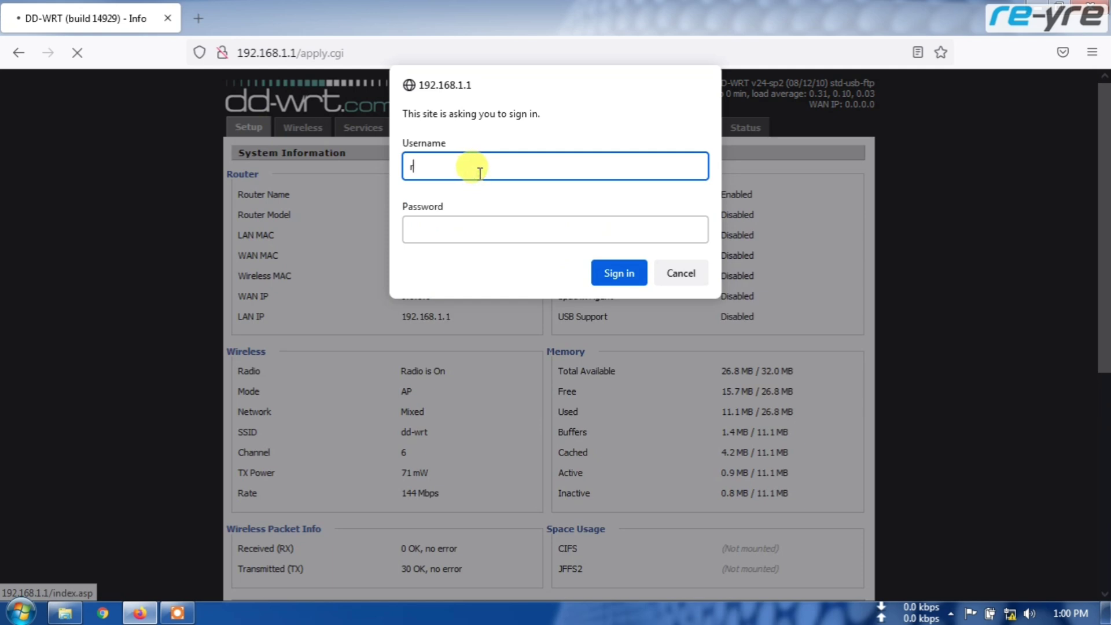
click(481, 226)
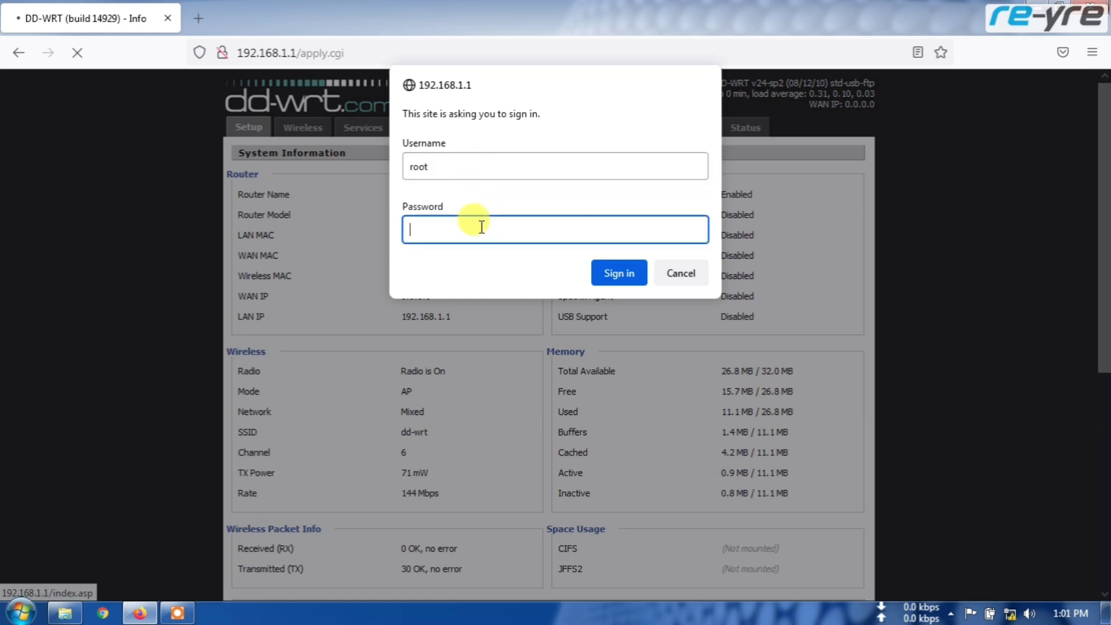
click(624, 270)
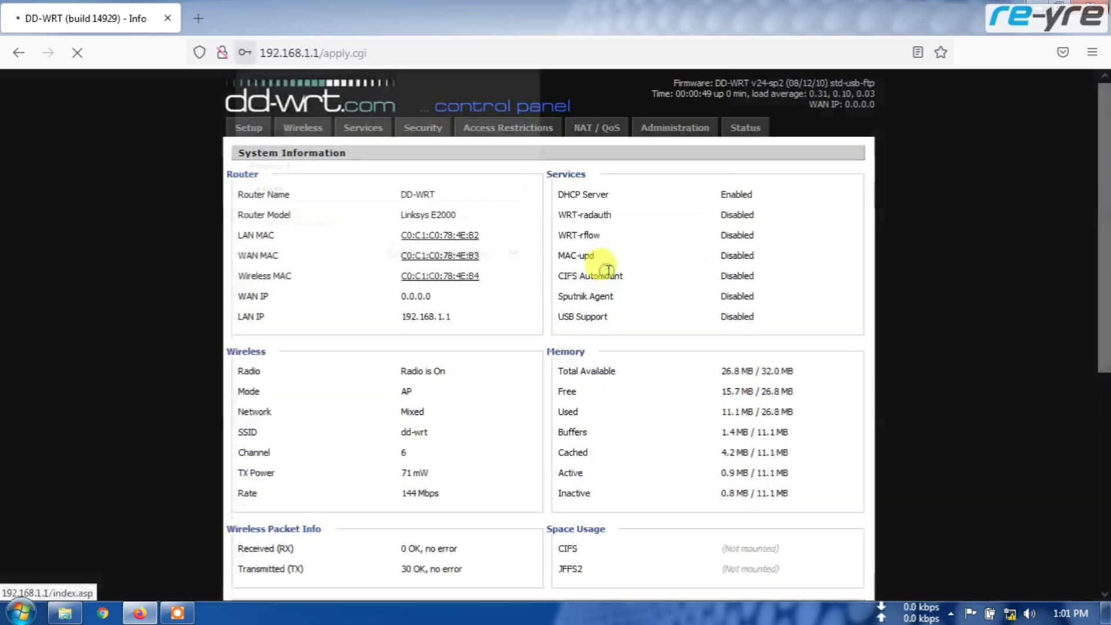
click(490, 256)
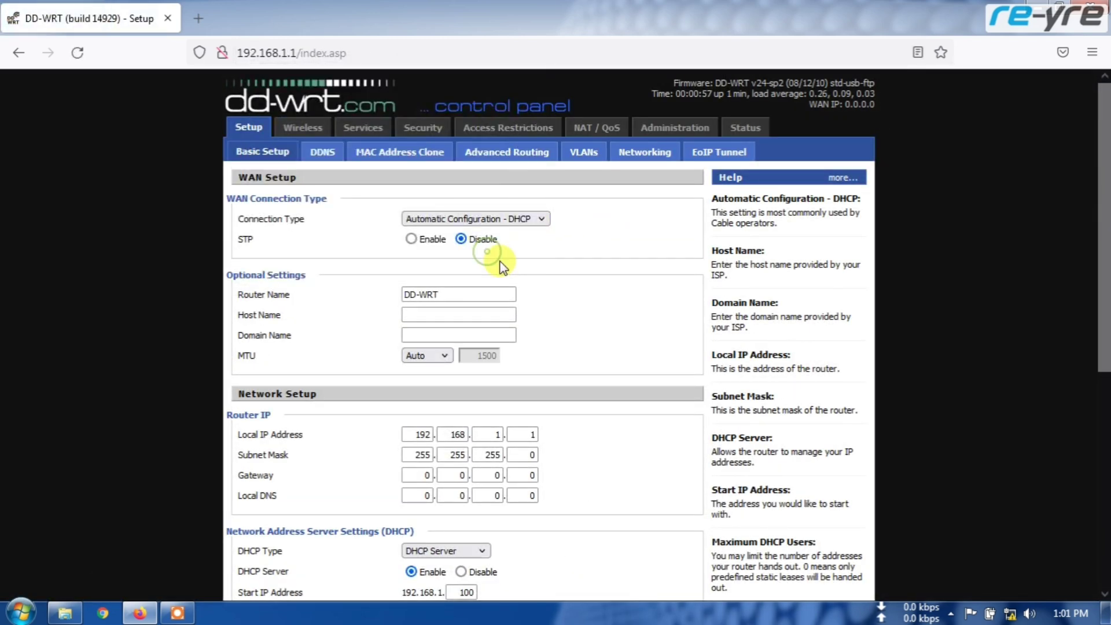
scroll(596, 297, down, 6)
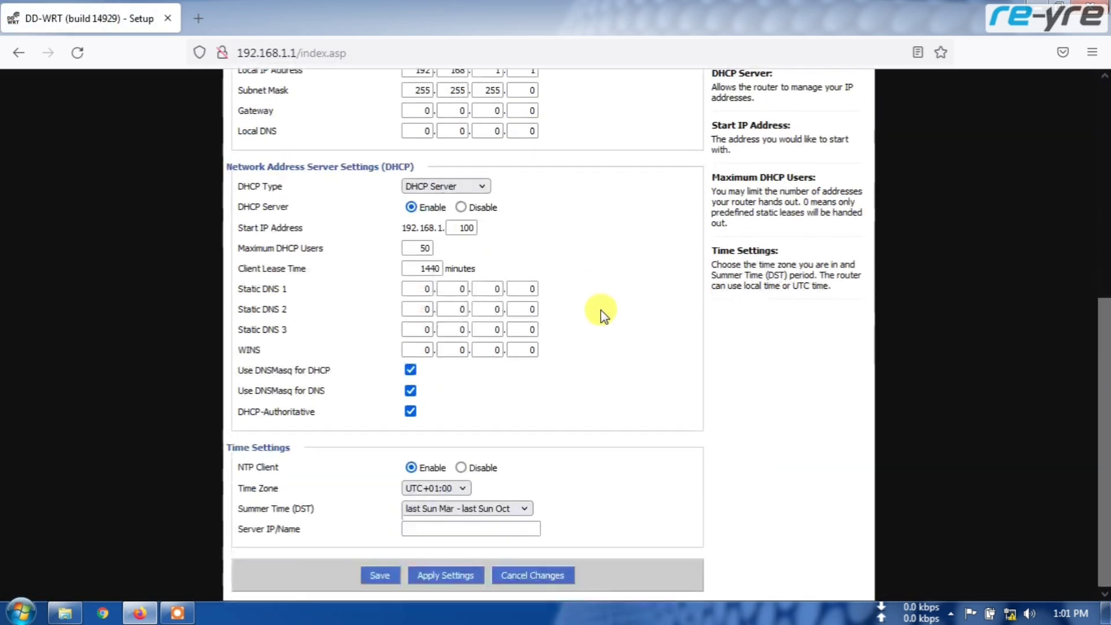
scroll(600, 312, up, 6)
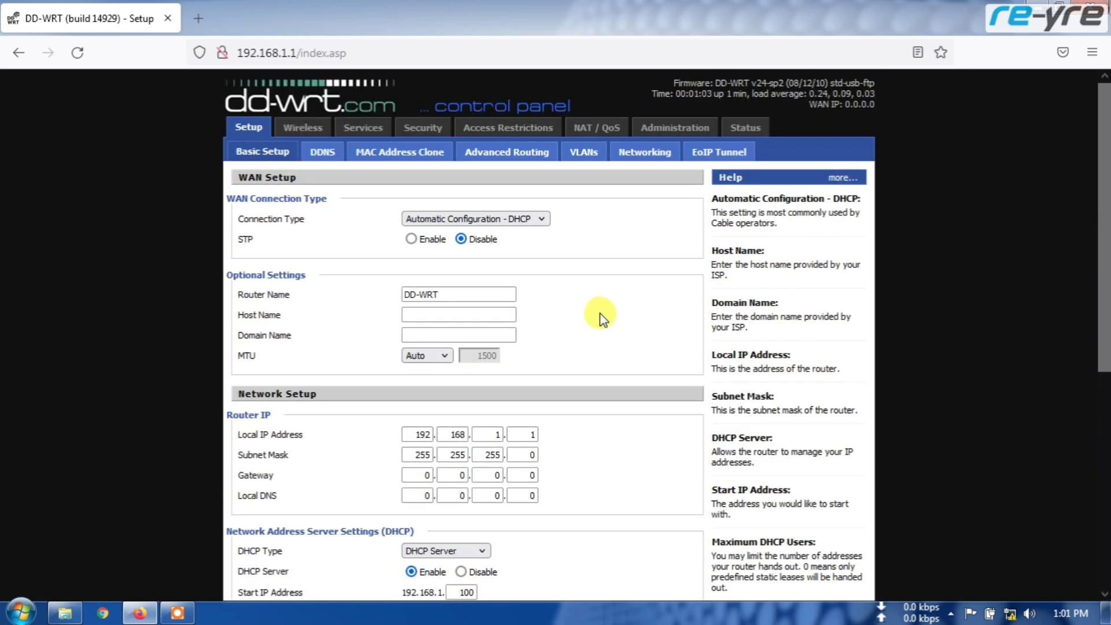
On Wireless Basic Settings, leave Wireless Mode on AP and Wireless Network Mode on Mixed.
click(314, 128)
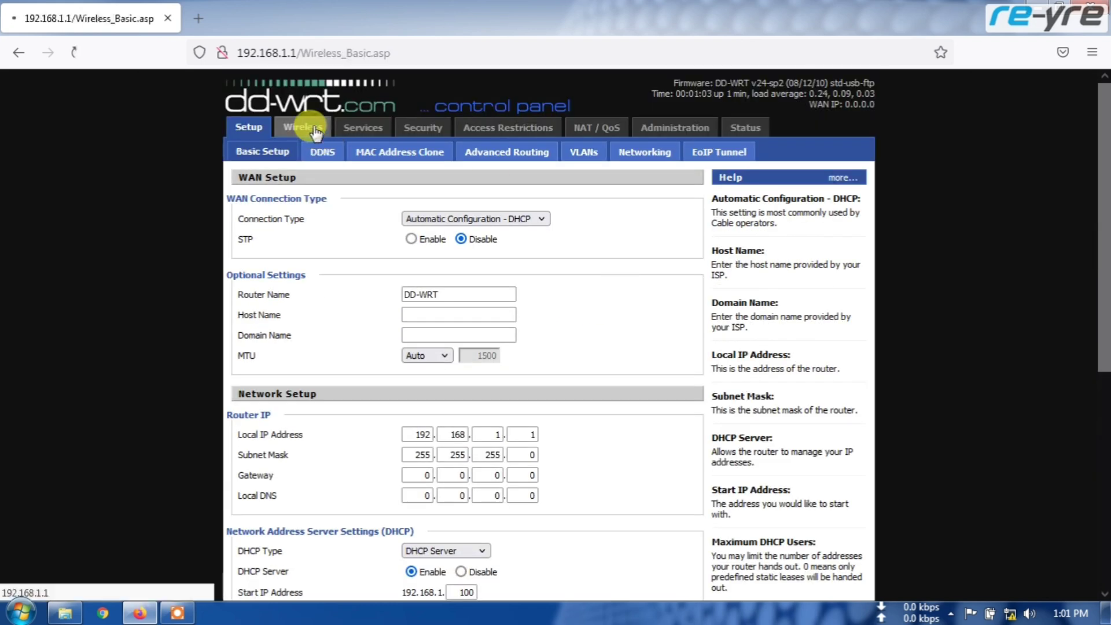
click(483, 222)
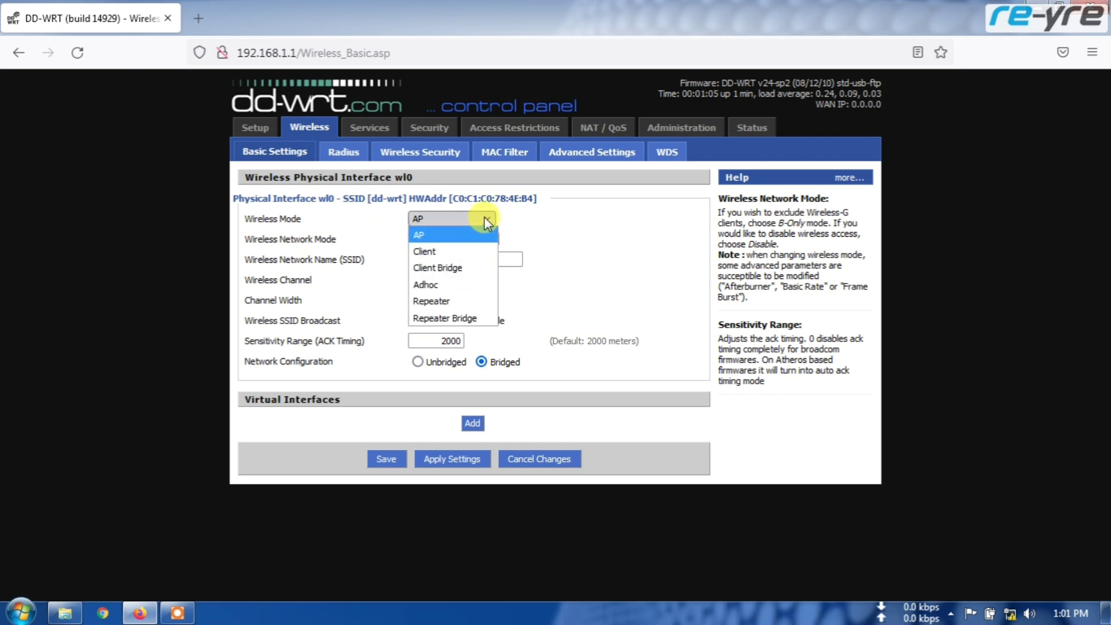
click(485, 219)
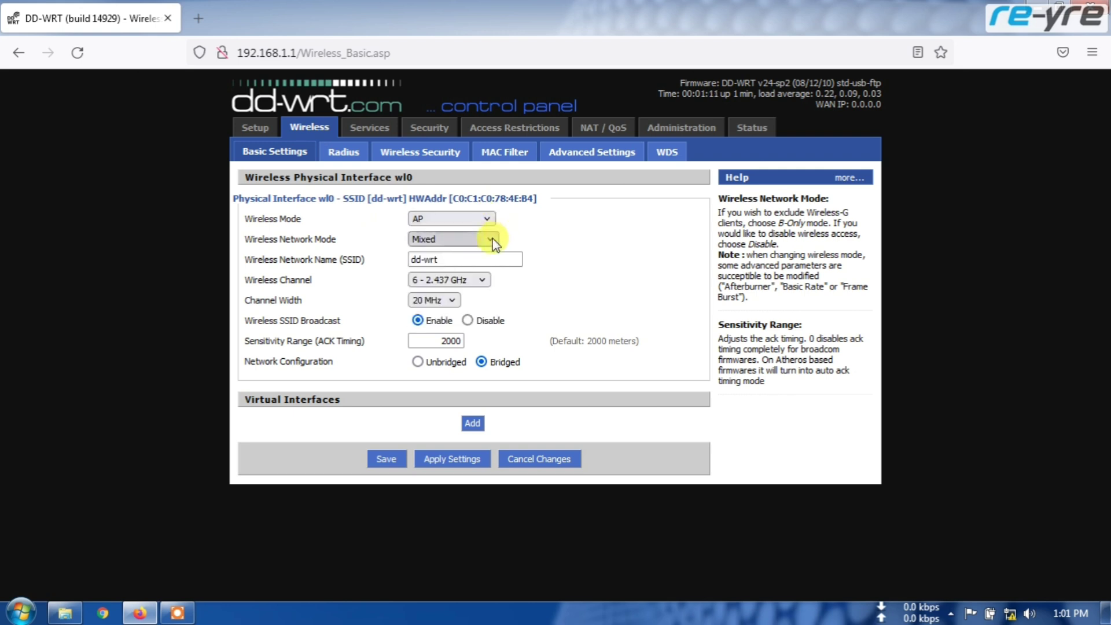
click(492, 238)
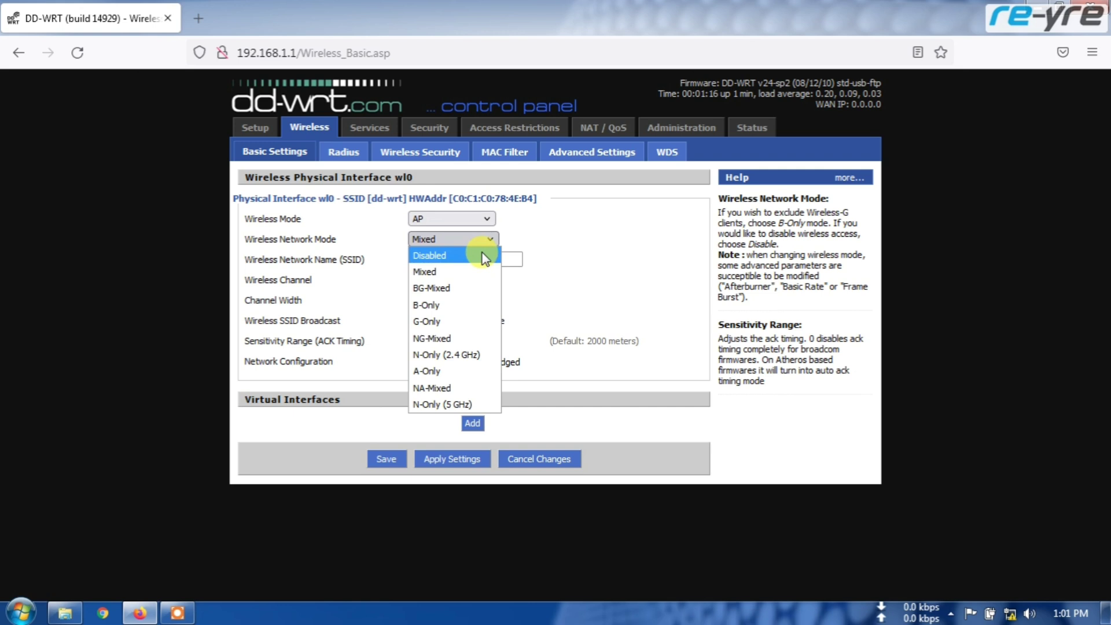
click(544, 231)
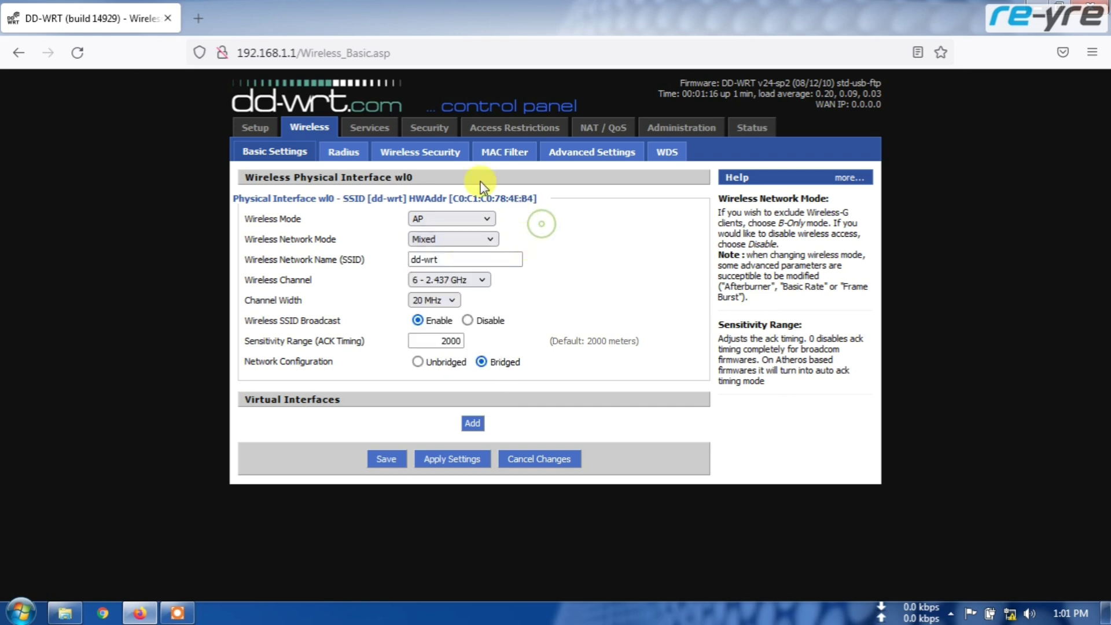
Scroll through the Services page and the Security firewall settings.
click(363, 132)
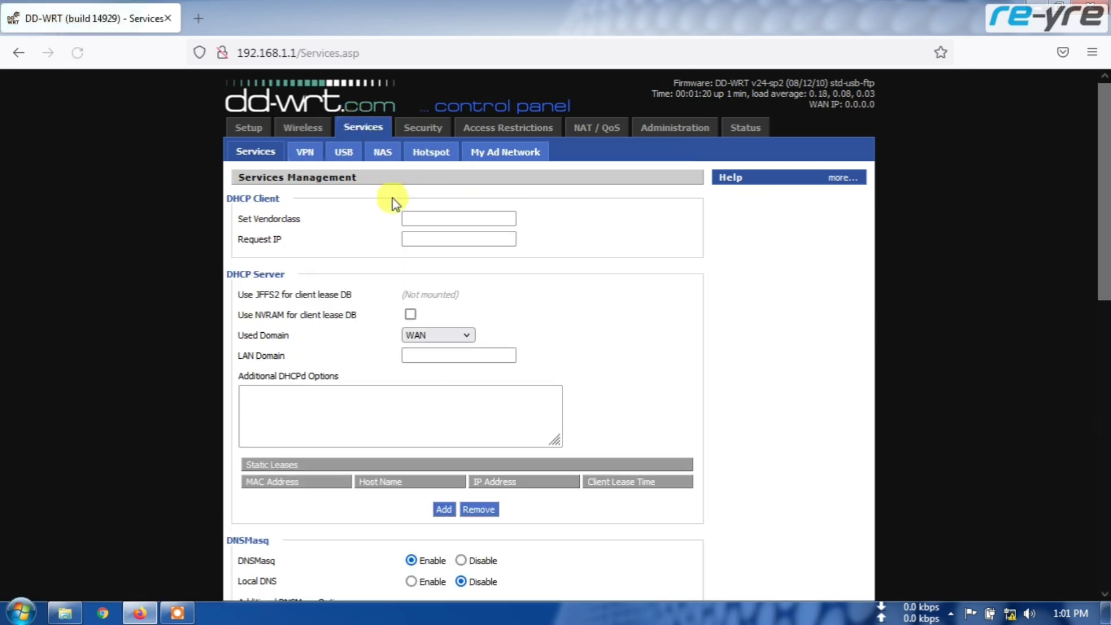
scroll(585, 302, down, 3)
scroll(586, 302, down, 8)
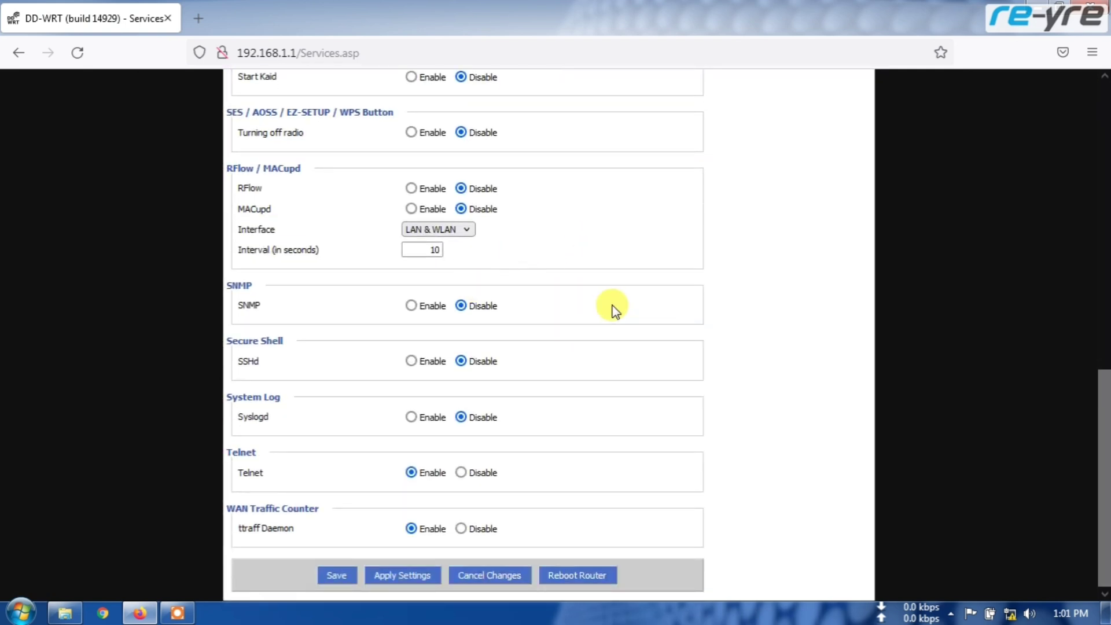
scroll(610, 306, up, 10)
scroll(610, 304, up, 1)
click(425, 125)
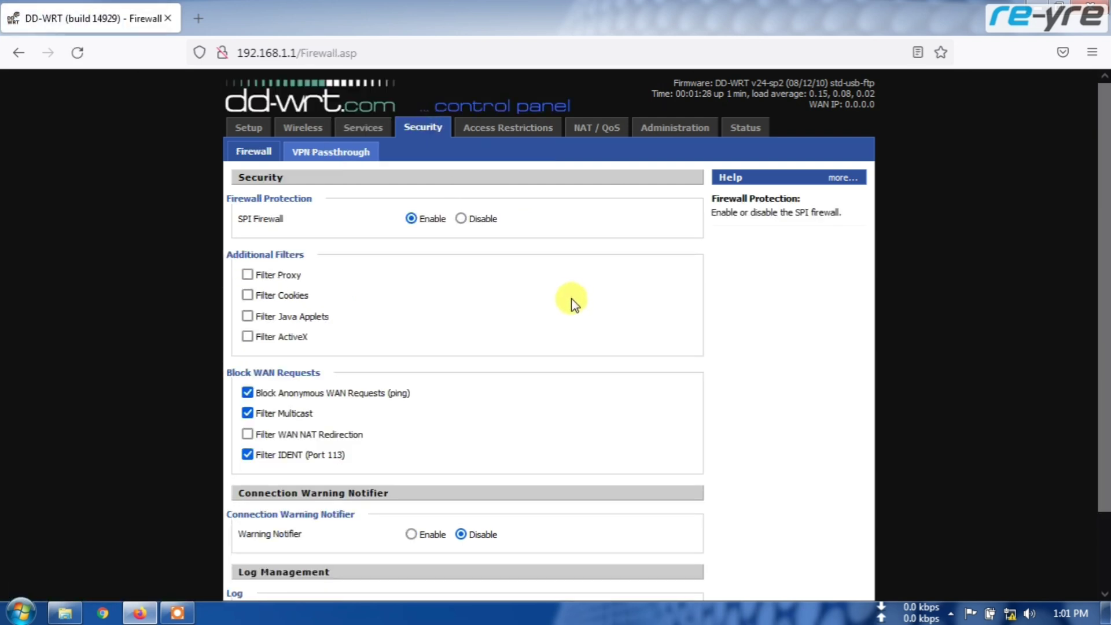
scroll(571, 300, down, 3)
scroll(571, 301, up, 3)
Review the Access Restrictions, Port Forwarding and Administration Management pages.
click(502, 130)
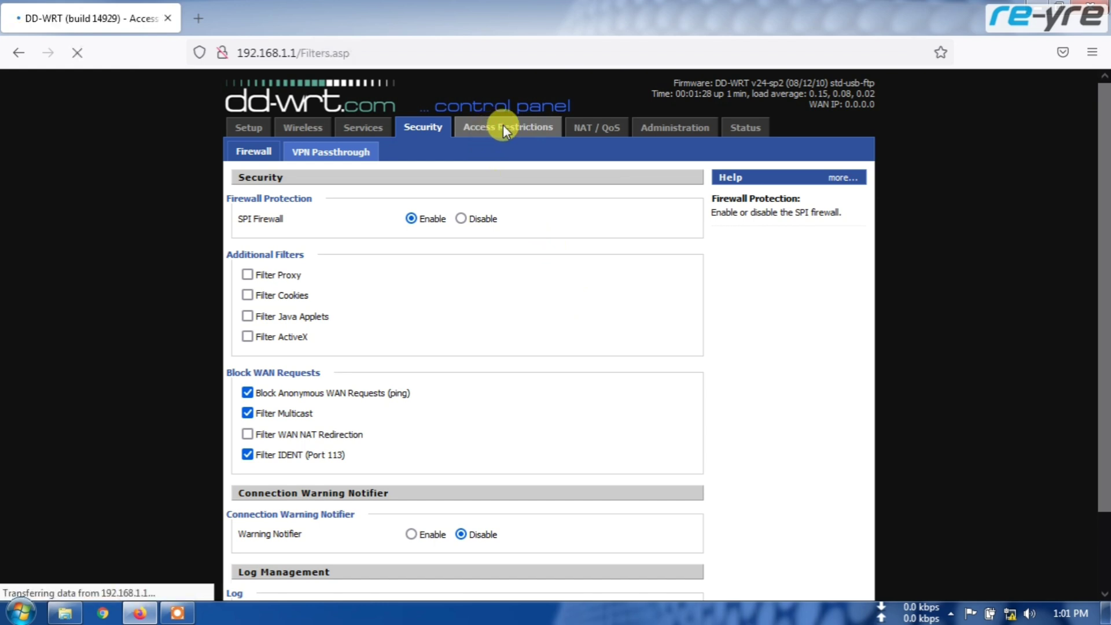
scroll(593, 262, down, 5)
scroll(595, 271, up, 5)
click(597, 127)
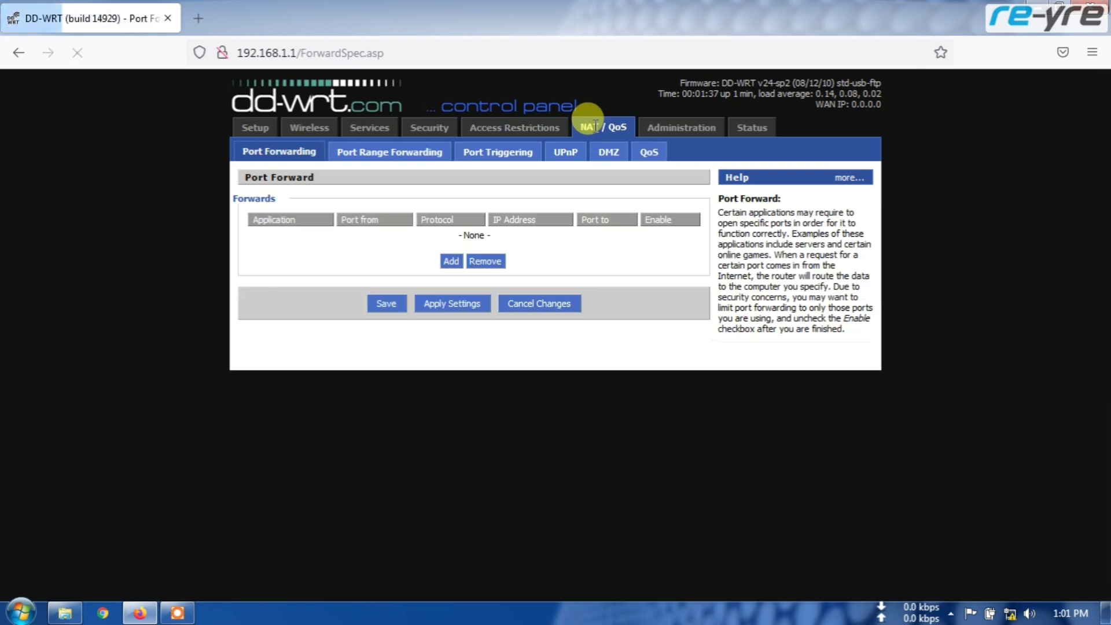
click(671, 127)
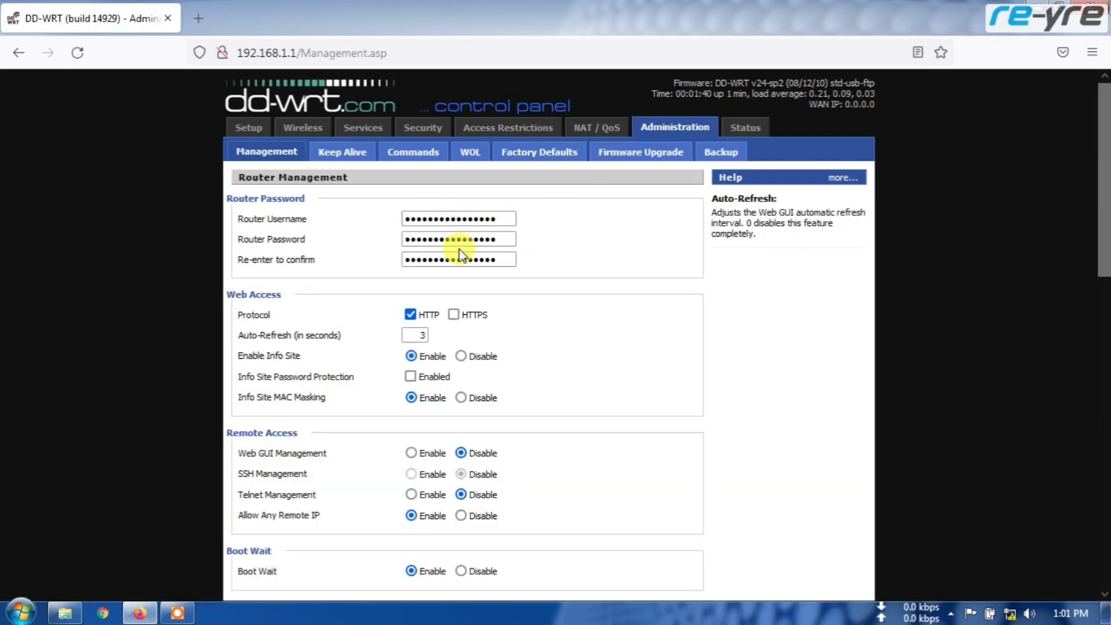
scroll(581, 299, down, 10)
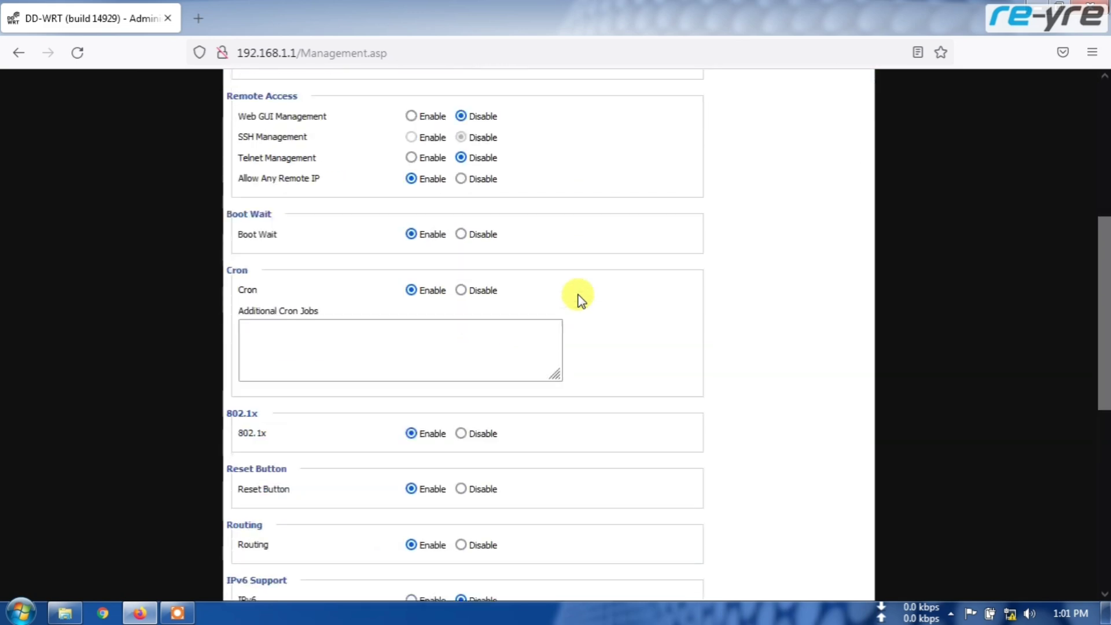
scroll(577, 298, down, 3)
scroll(578, 298, up, 15)
Look over the Status router information and WAN connection status pages.
click(734, 126)
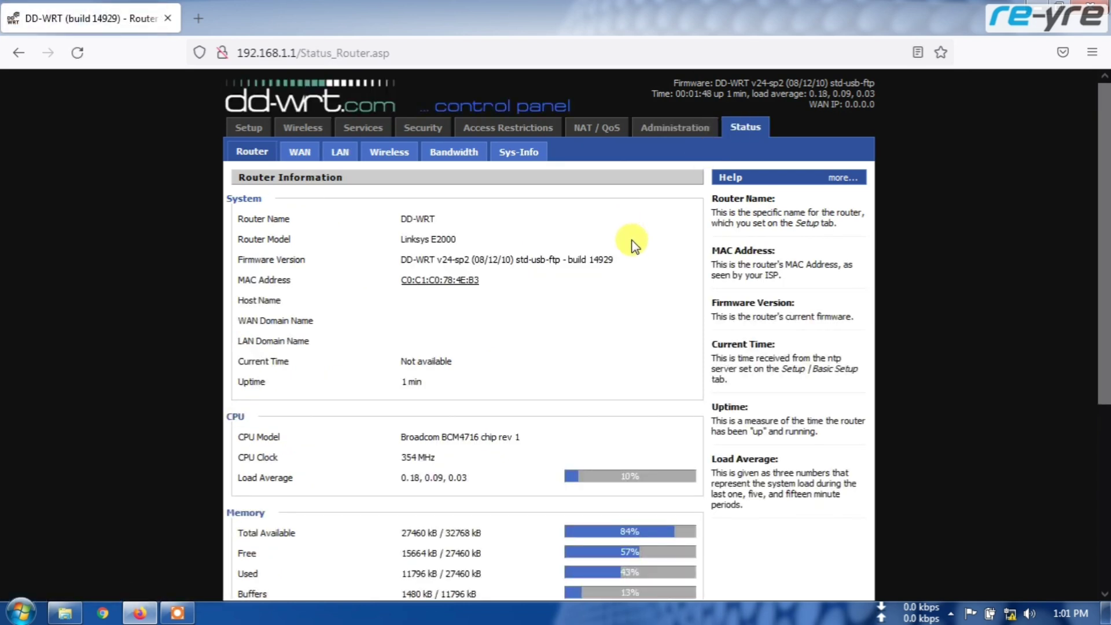
scroll(635, 246, down, 3)
scroll(635, 246, up, 3)
click(300, 153)
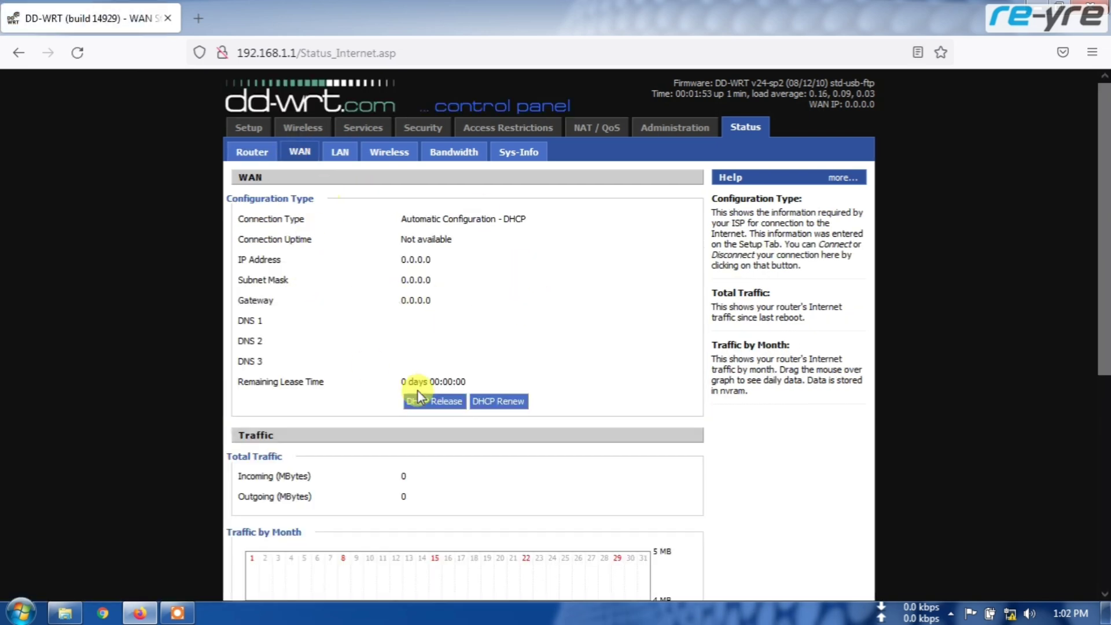
scroll(544, 376, down, 6)
scroll(544, 376, up, 6)
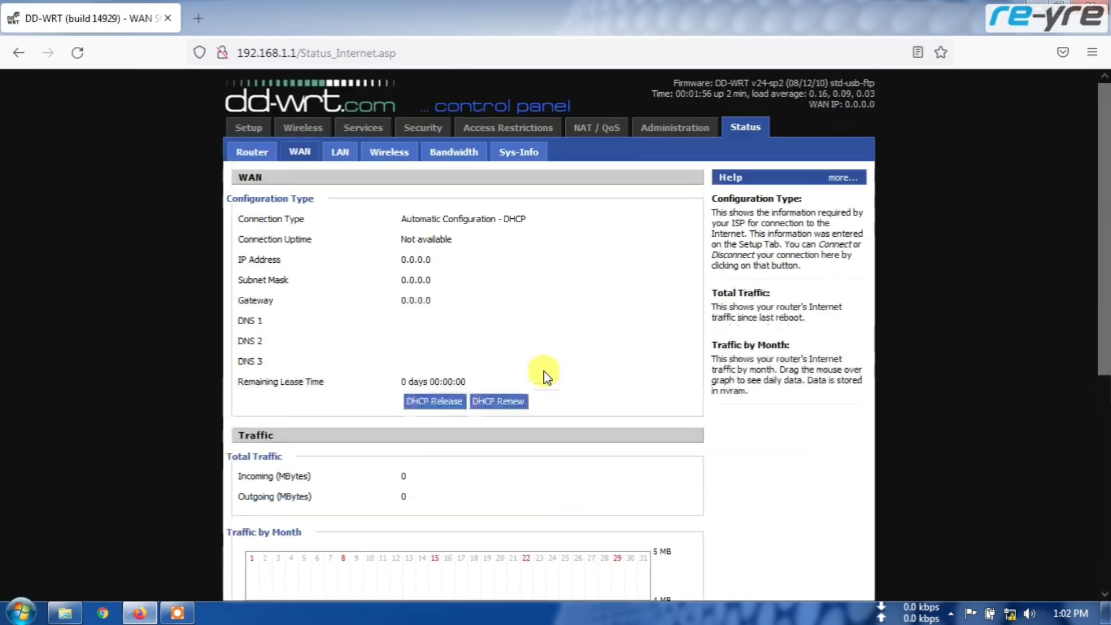
Check the LAN status: router IP 192.168.1.1 and DHCP range 192.168.1.100–192.168.1.149.
click(340, 152)
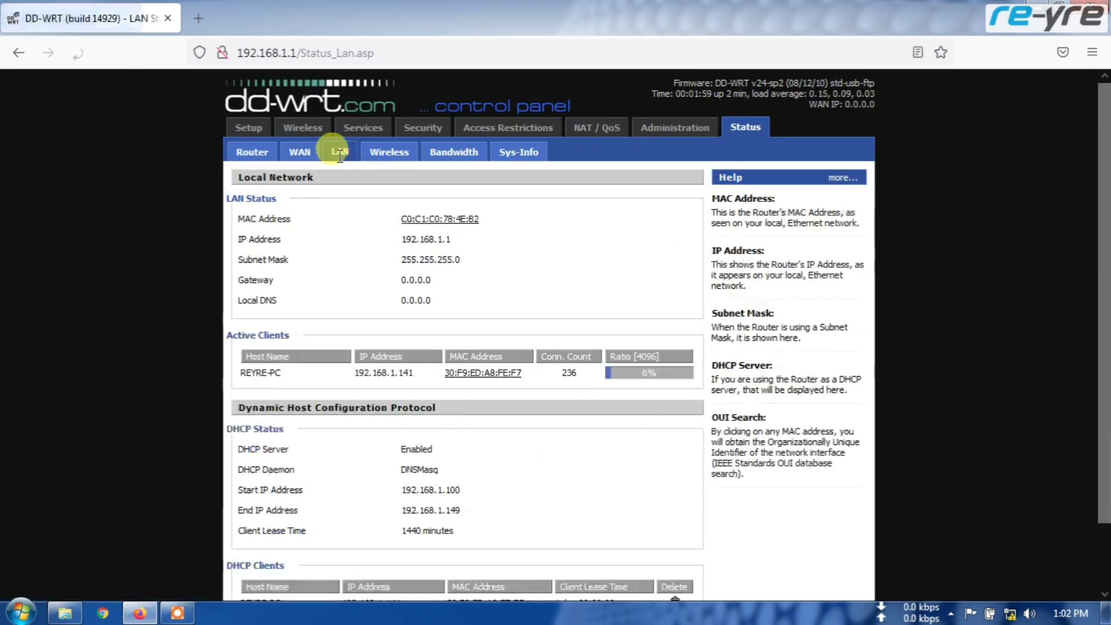
drag(457, 240, 412, 239)
click(464, 240)
scroll(481, 270, down, 2)
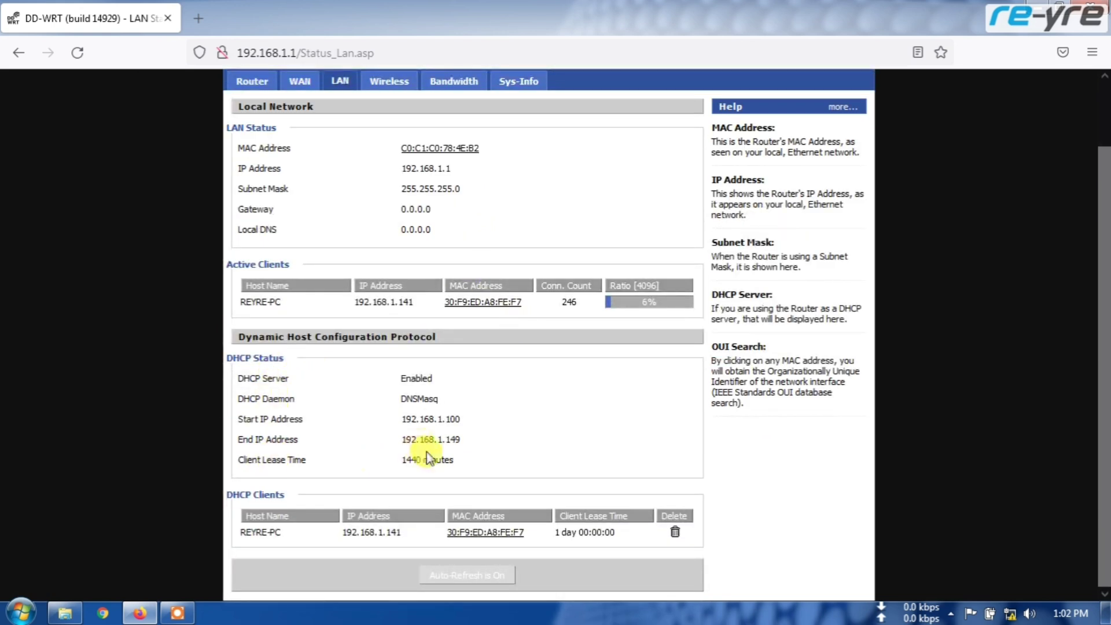
scroll(429, 459, up, 2)
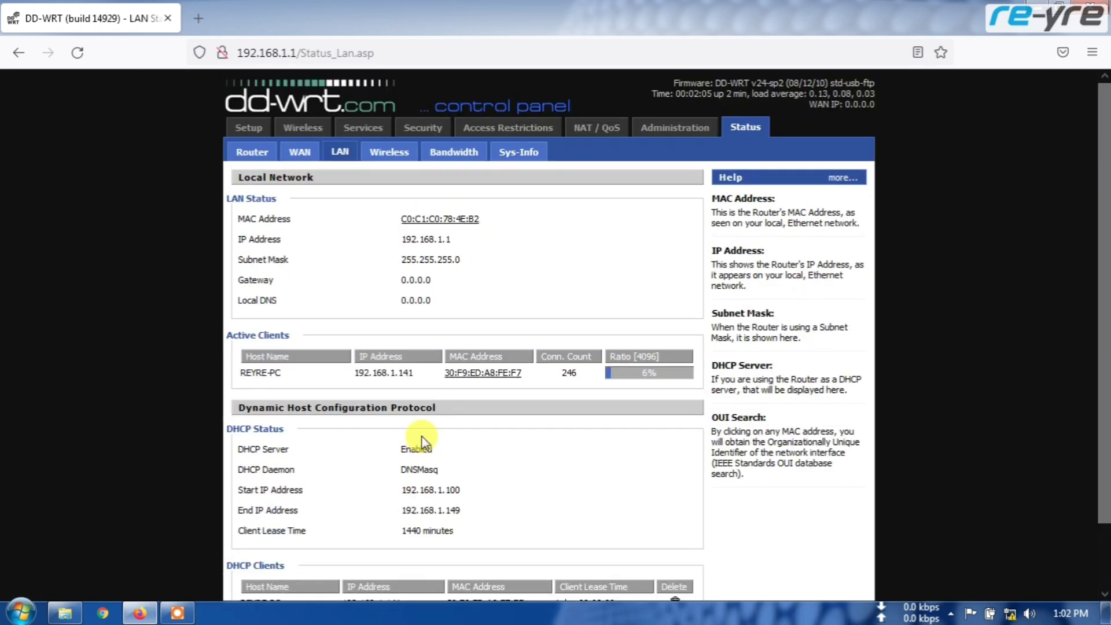
scroll(401, 323, down, 2)
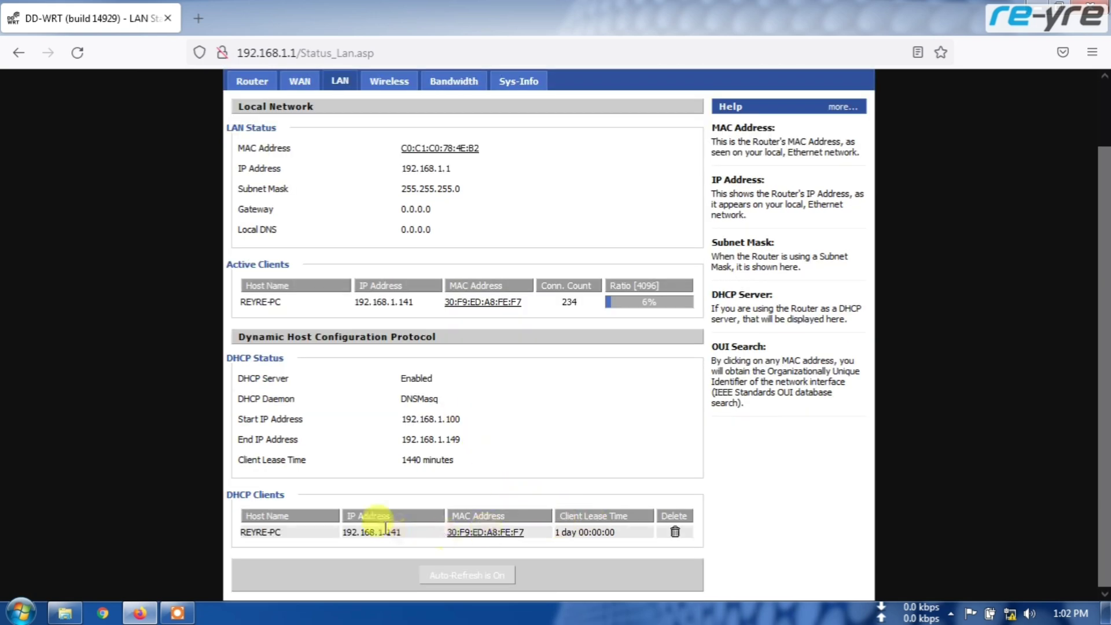
scroll(459, 429, up, 2)
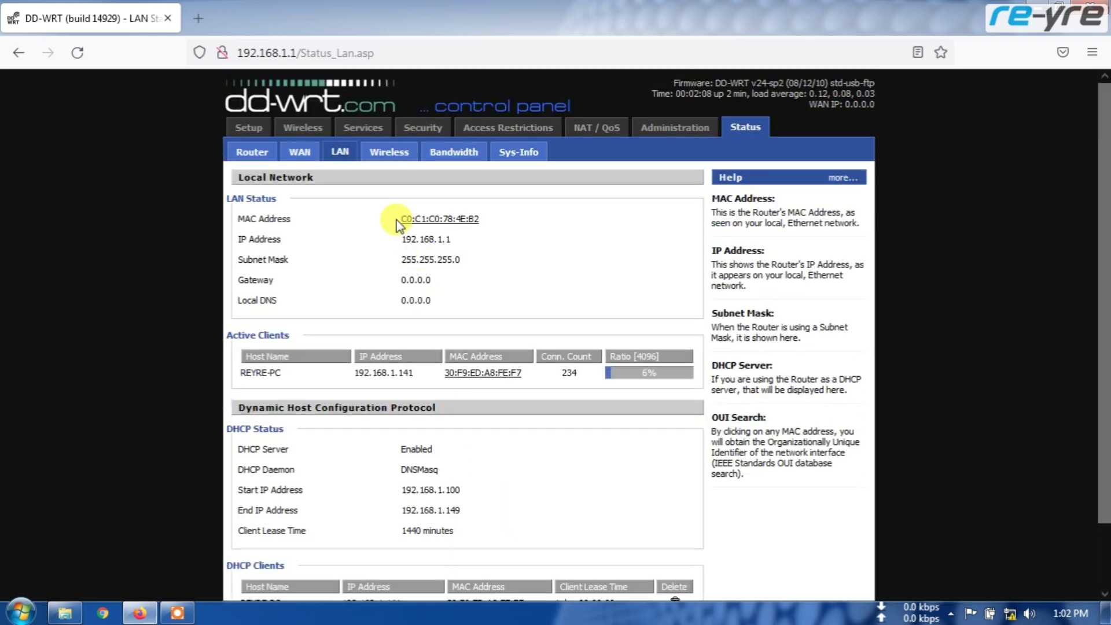
Browse the Networking page's VLAN Tagging and Bridging sections, leaving WAN Port Assignment unchanged.
click(249, 126)
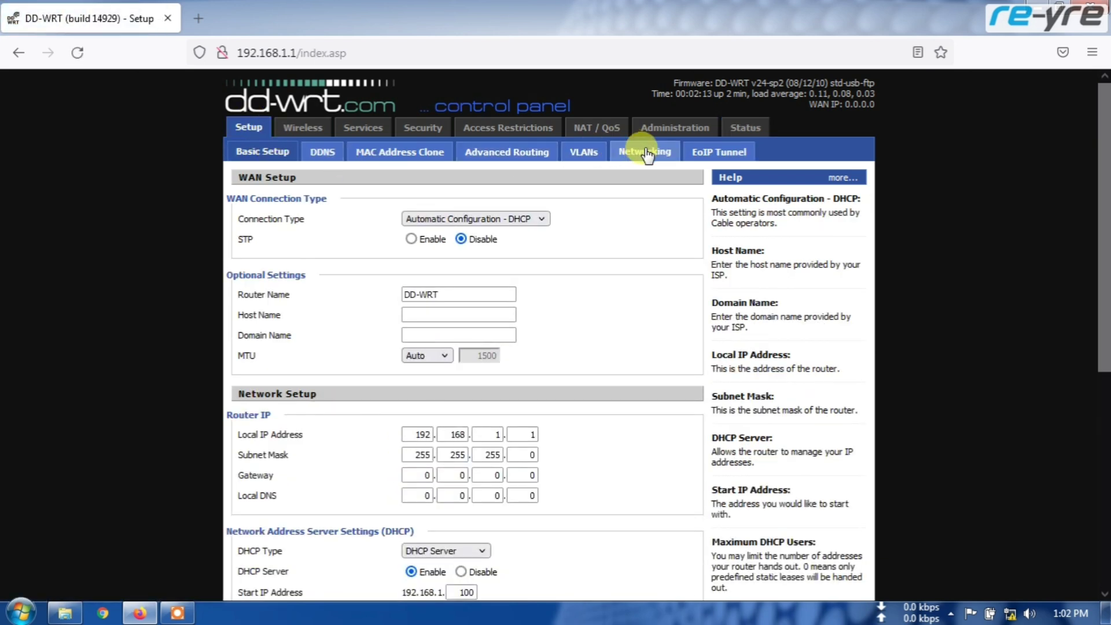
click(645, 150)
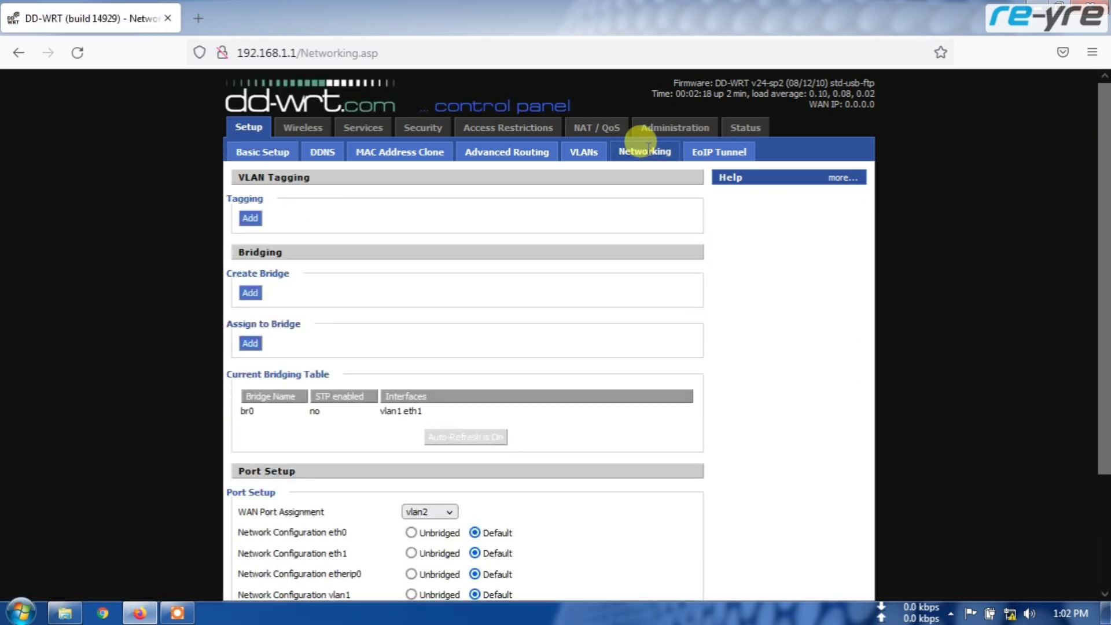
drag(241, 182, 327, 183)
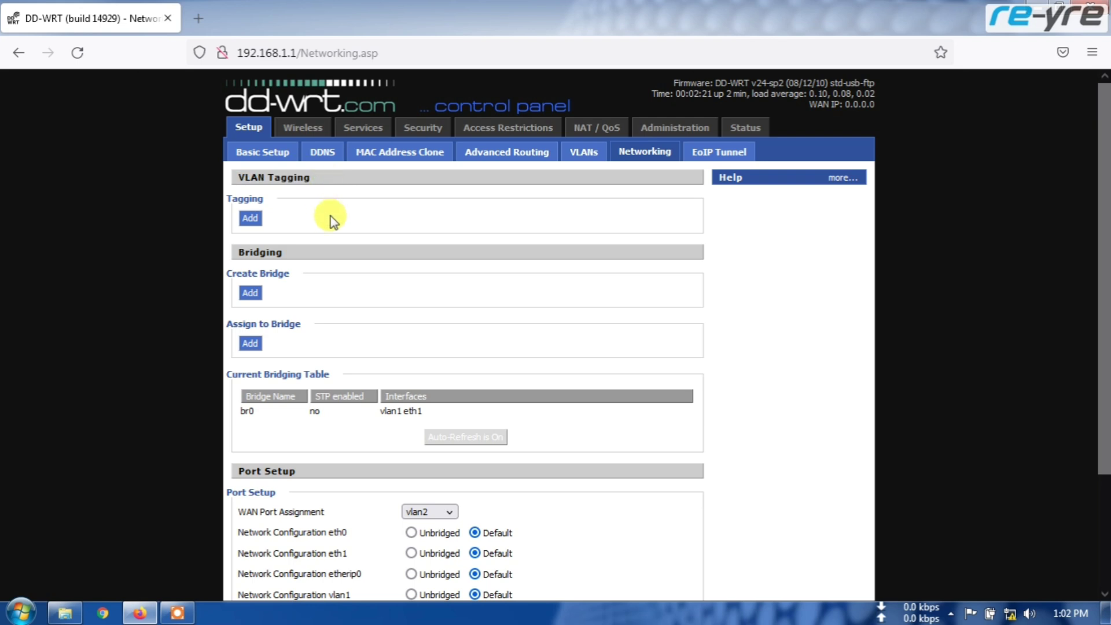
drag(233, 251, 296, 257)
scroll(284, 369, down, 5)
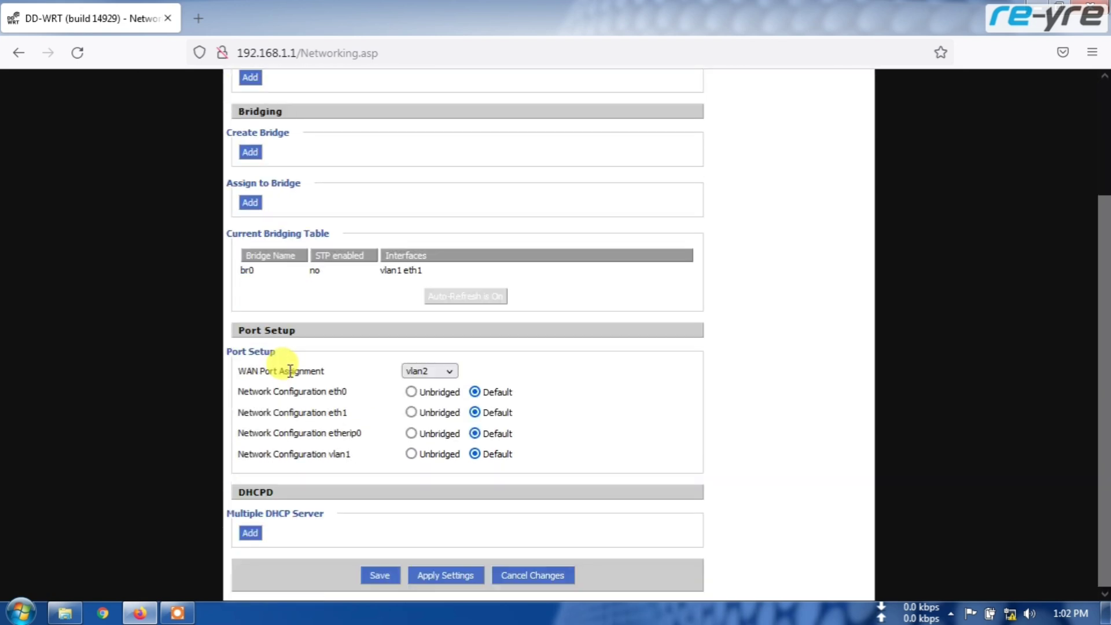
click(450, 370)
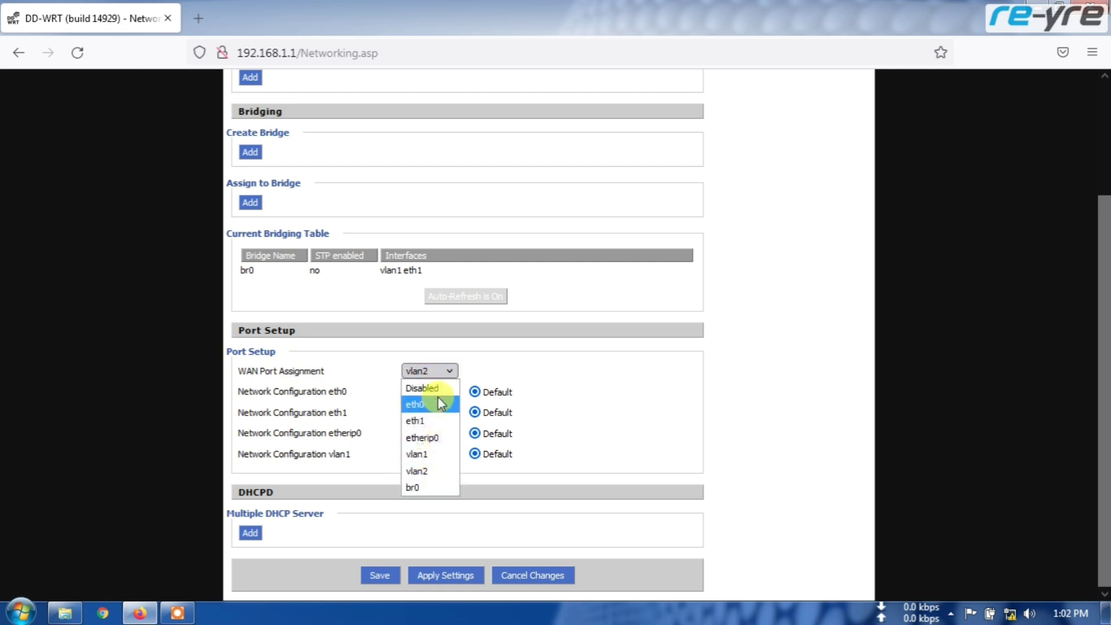
click(466, 368)
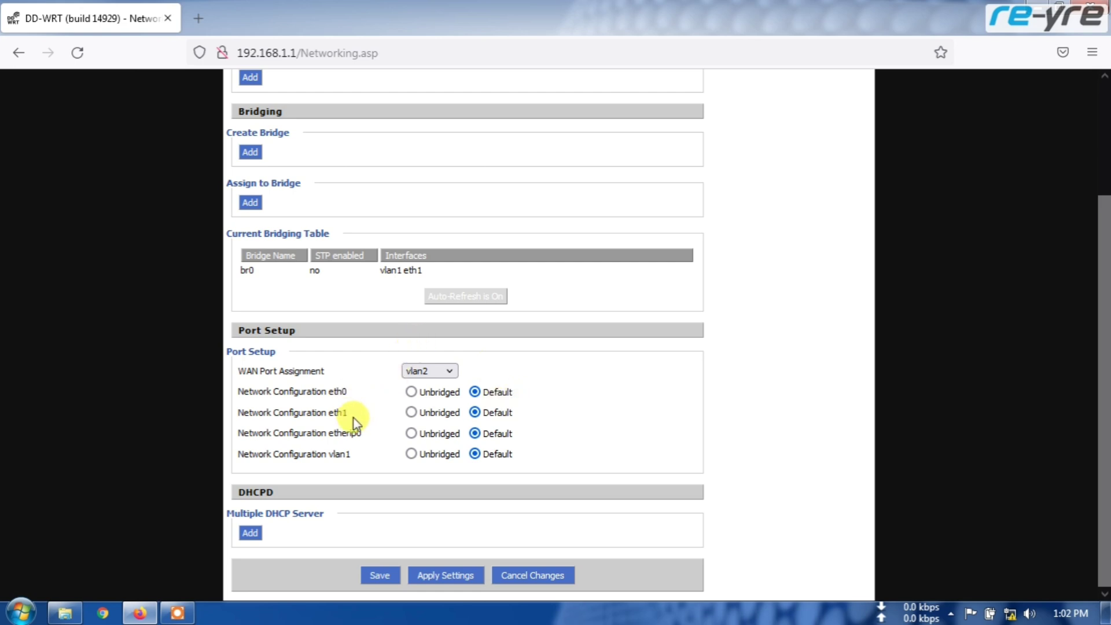
scroll(384, 417, up, 3)
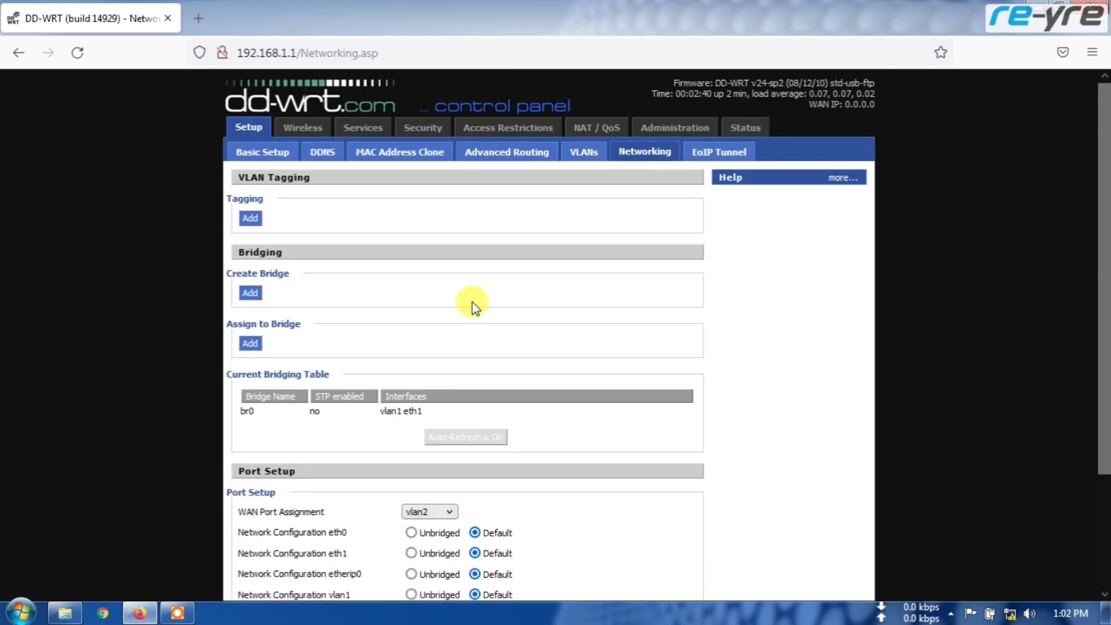
Open the VLANs page showing ports 1–4 on VLAN 1 and WAN on VLAN 2.
click(585, 152)
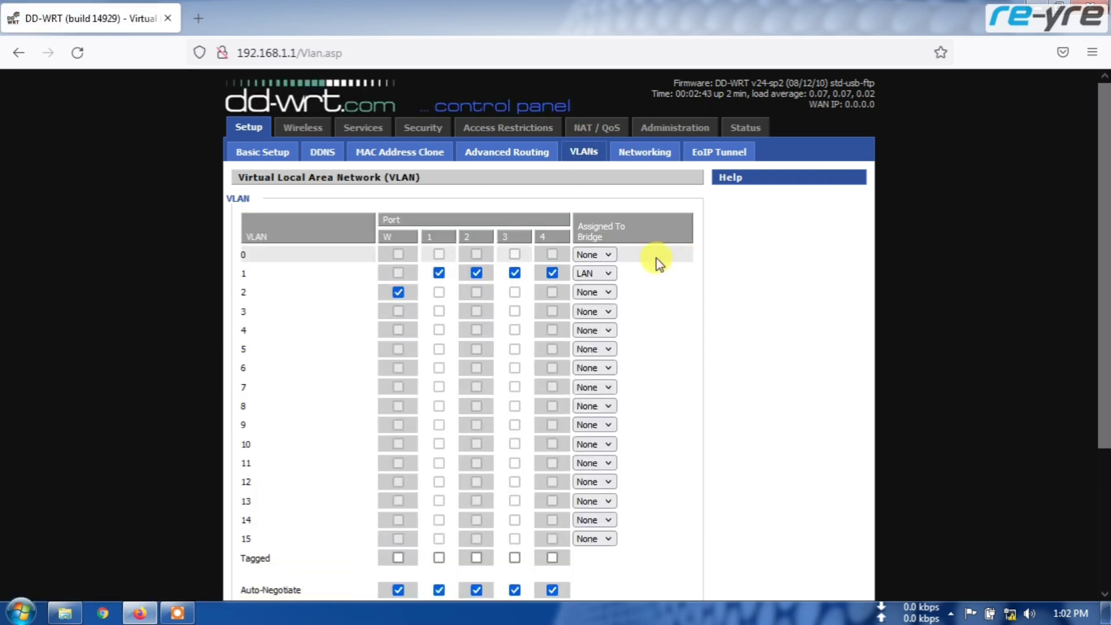
scroll(656, 265, down, 3)
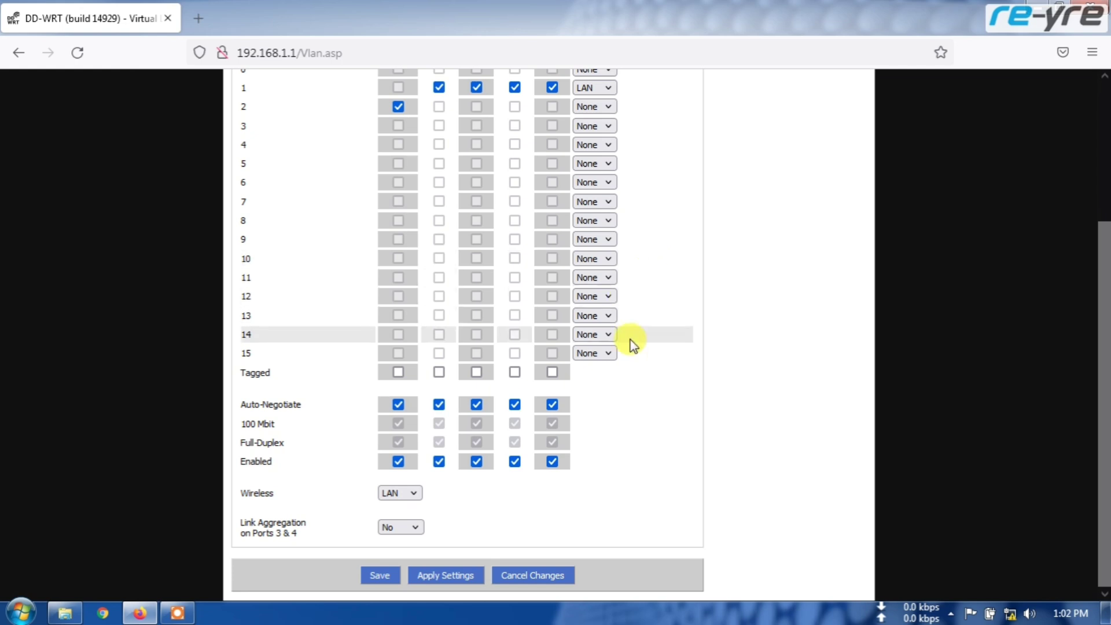
scroll(629, 339, up, 3)
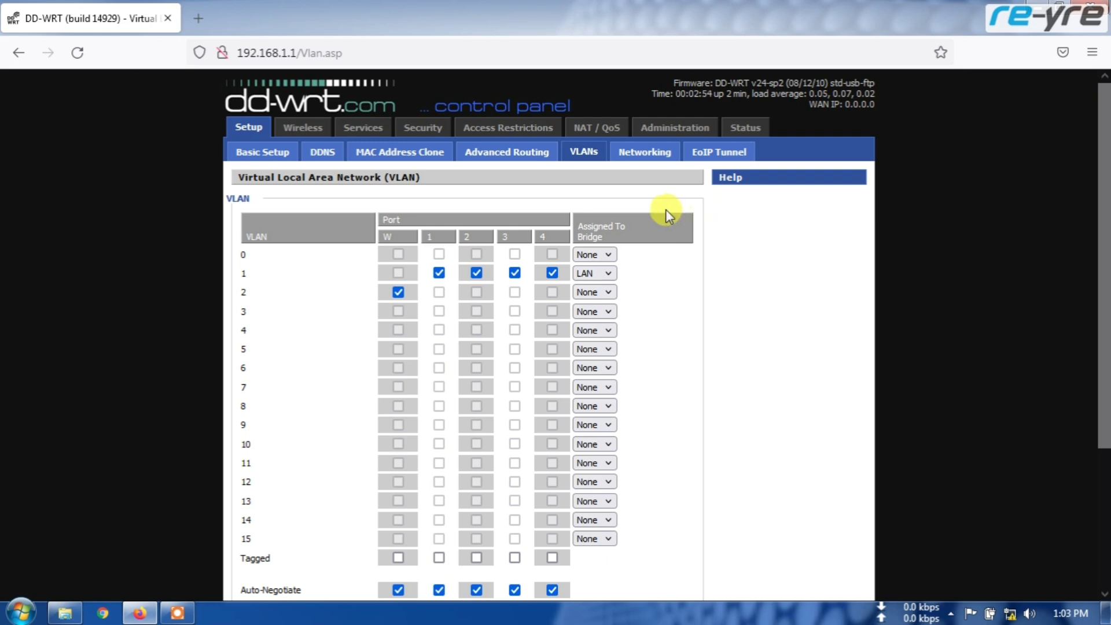
Review Basic Setup, keeping the WAN connection type at DHCP and checking the Local IP and DHCP settings.
click(264, 154)
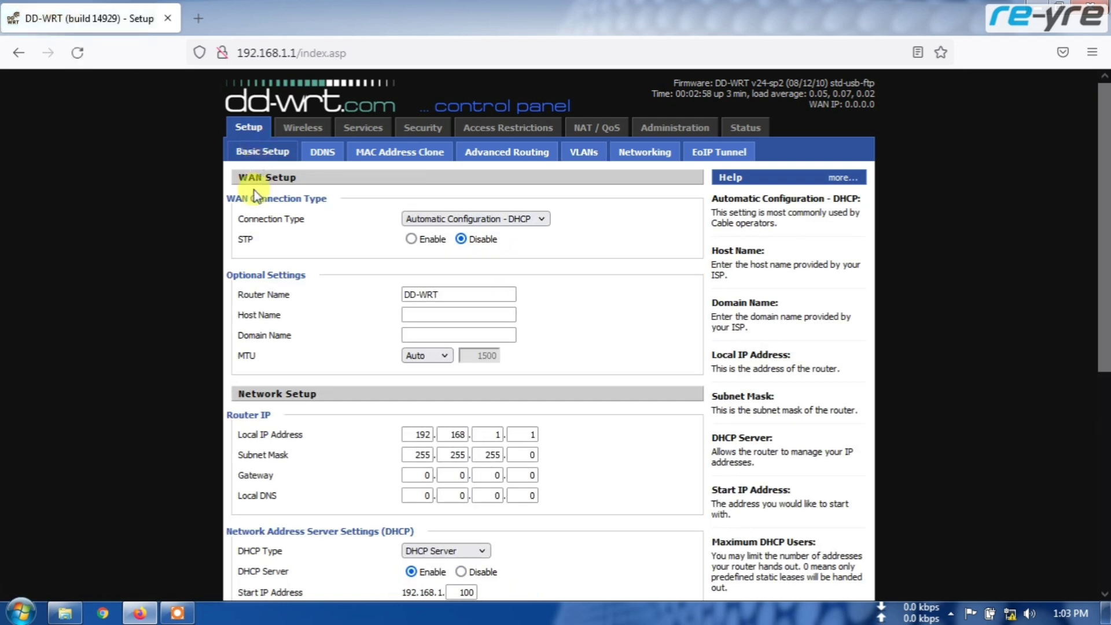
click(540, 220)
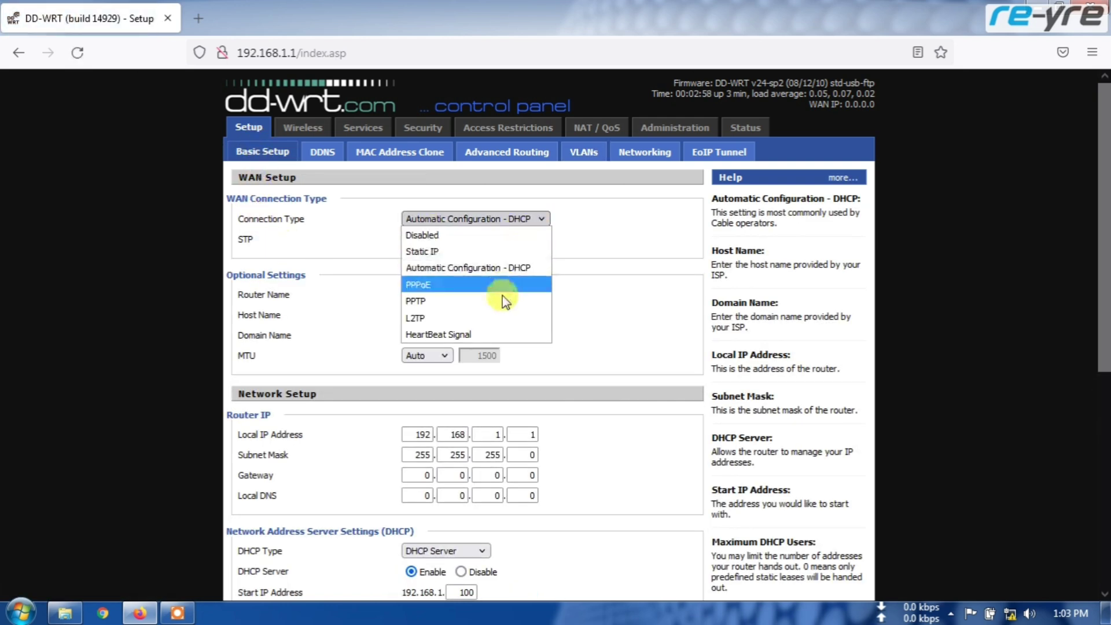
click(583, 238)
scroll(589, 255, down, 2)
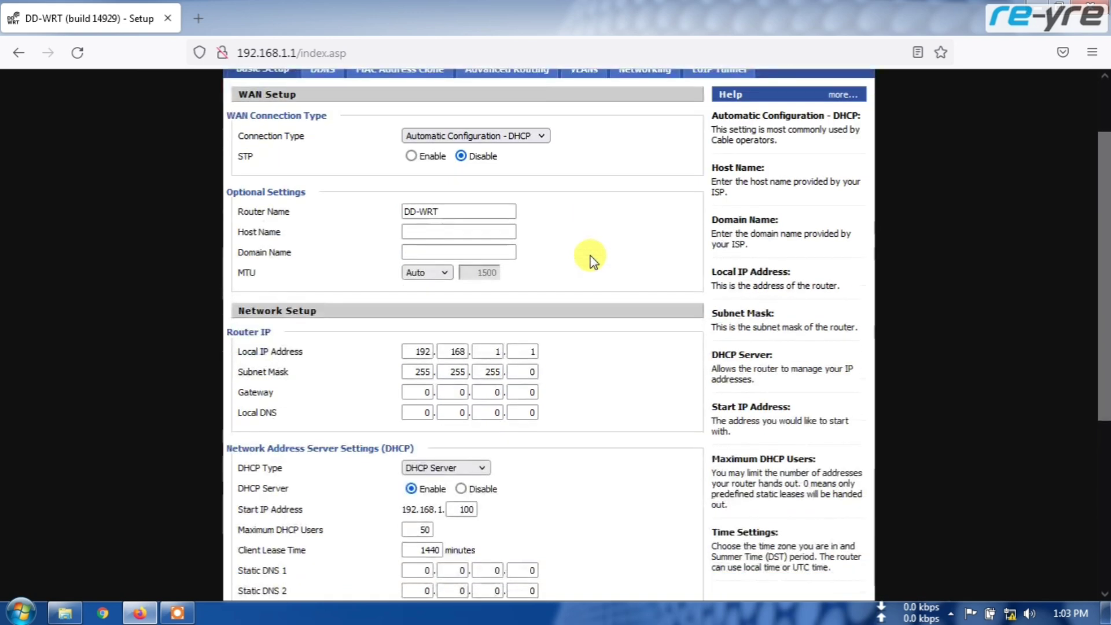
scroll(590, 258, down, 4)
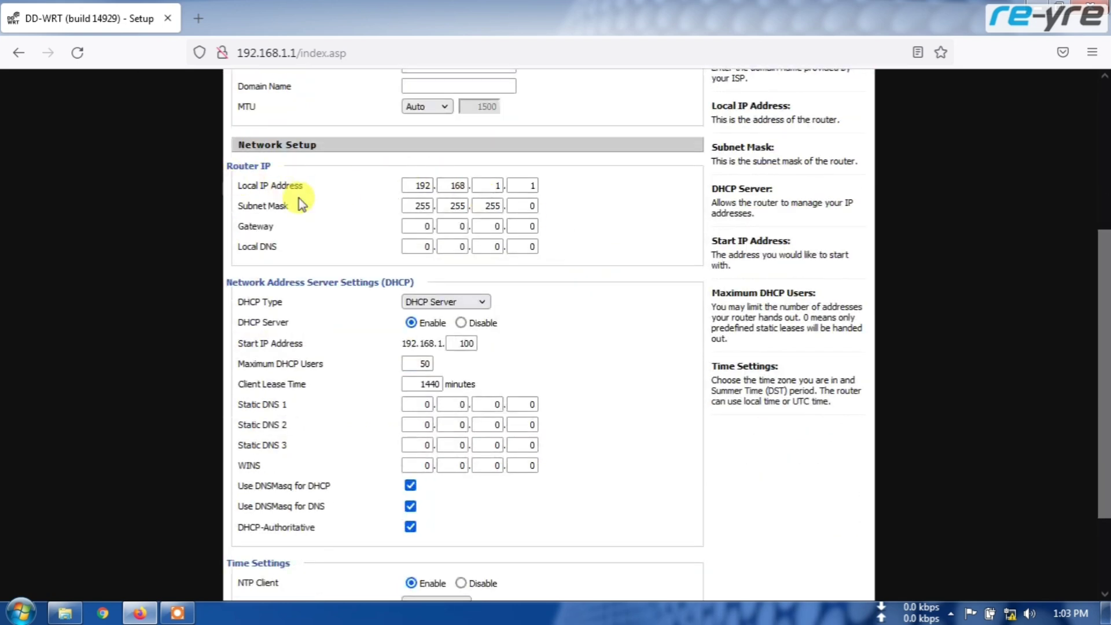
mouse_move(302, 190)
mouse_down()
mouse_move(241, 182)
mouse_move(305, 206)
mouse_up()
scroll(324, 298, down, 3)
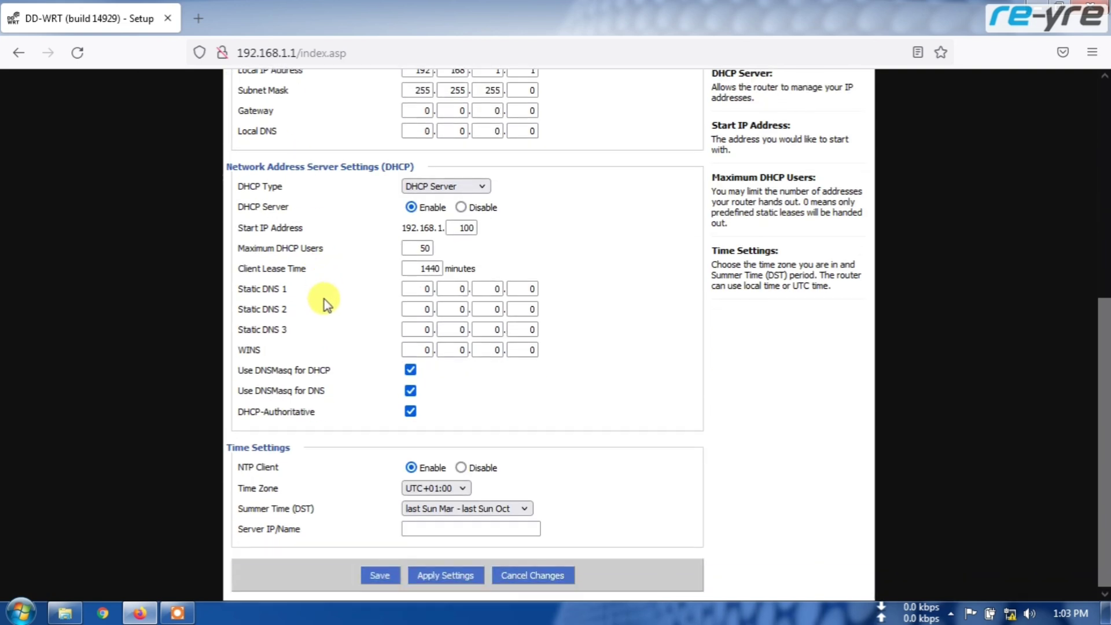
scroll(331, 336, up, 5)
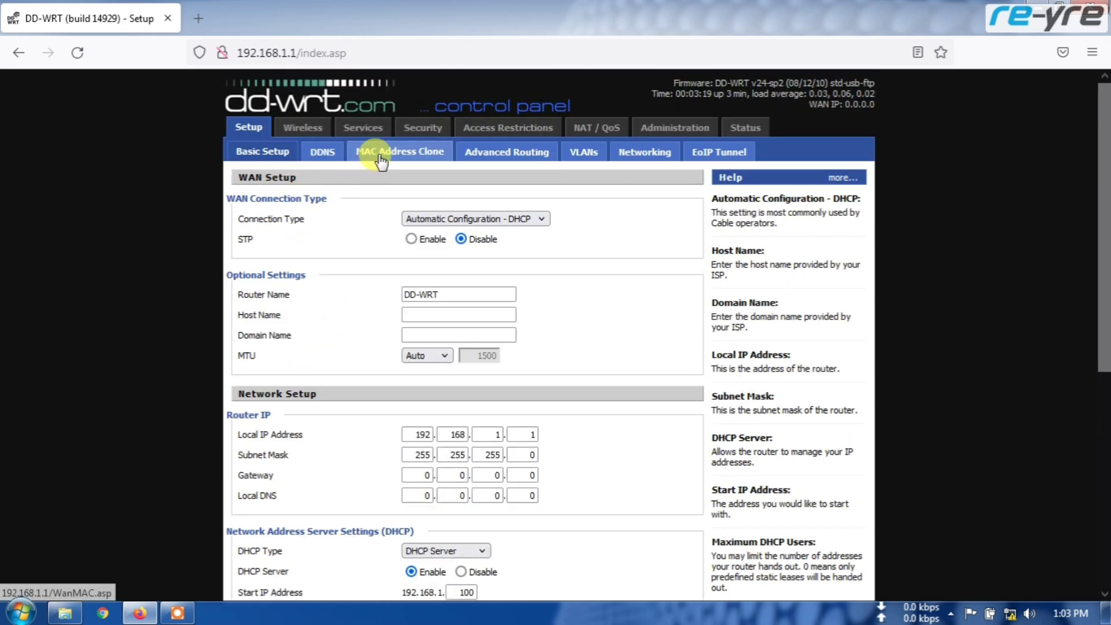
Look over the Status Router Information page's system, CPU and memory details.
click(745, 127)
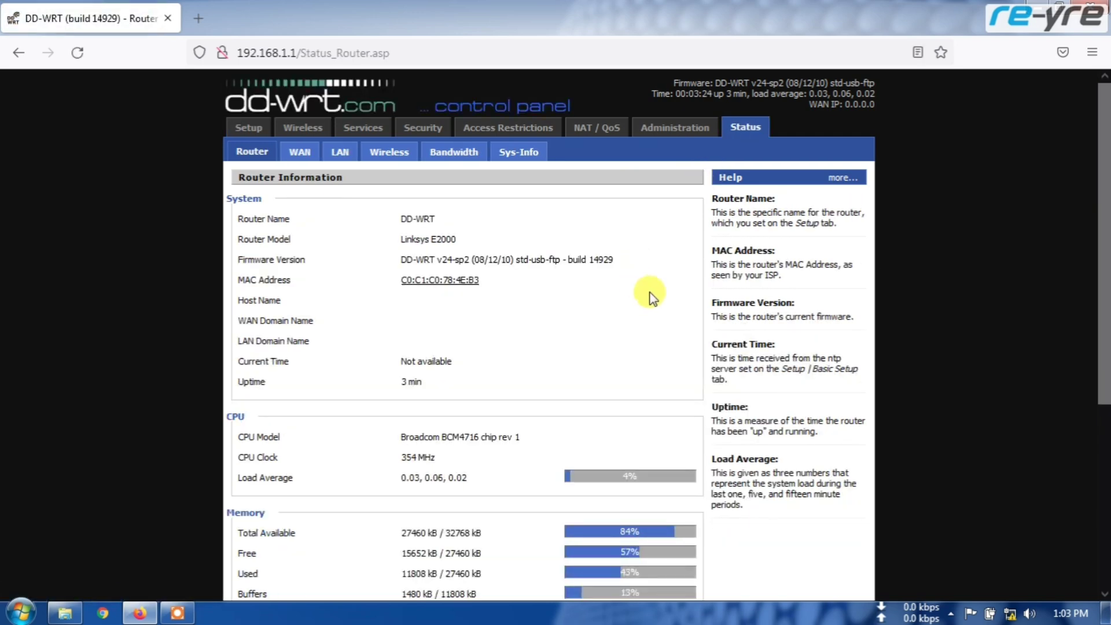
scroll(671, 289, down, 1)
scroll(670, 290, down, 5)
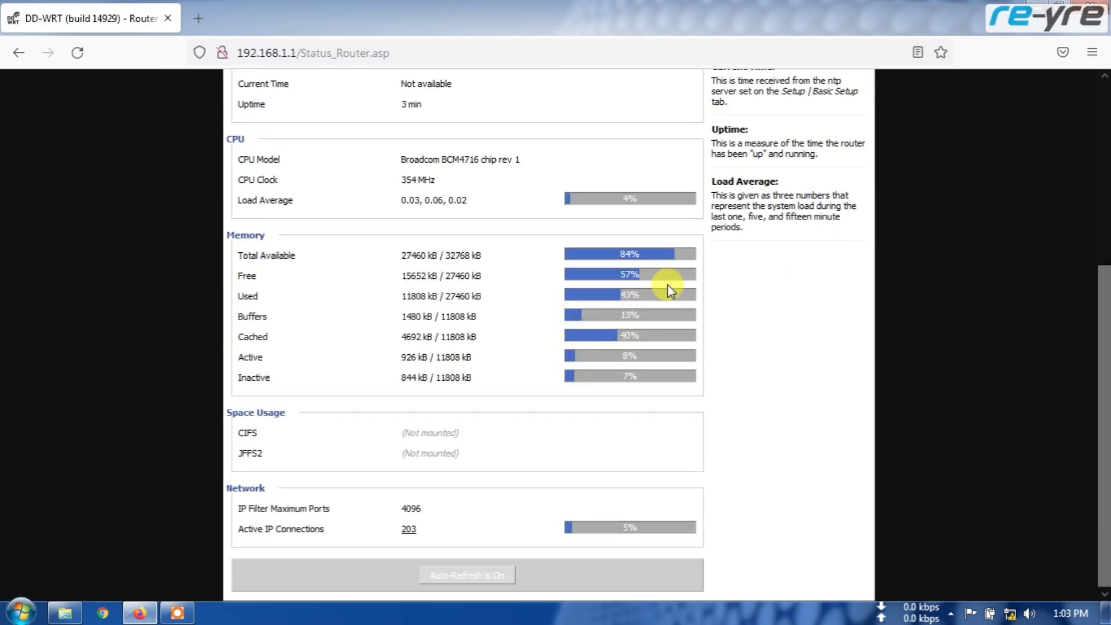
scroll(668, 284, up, 6)
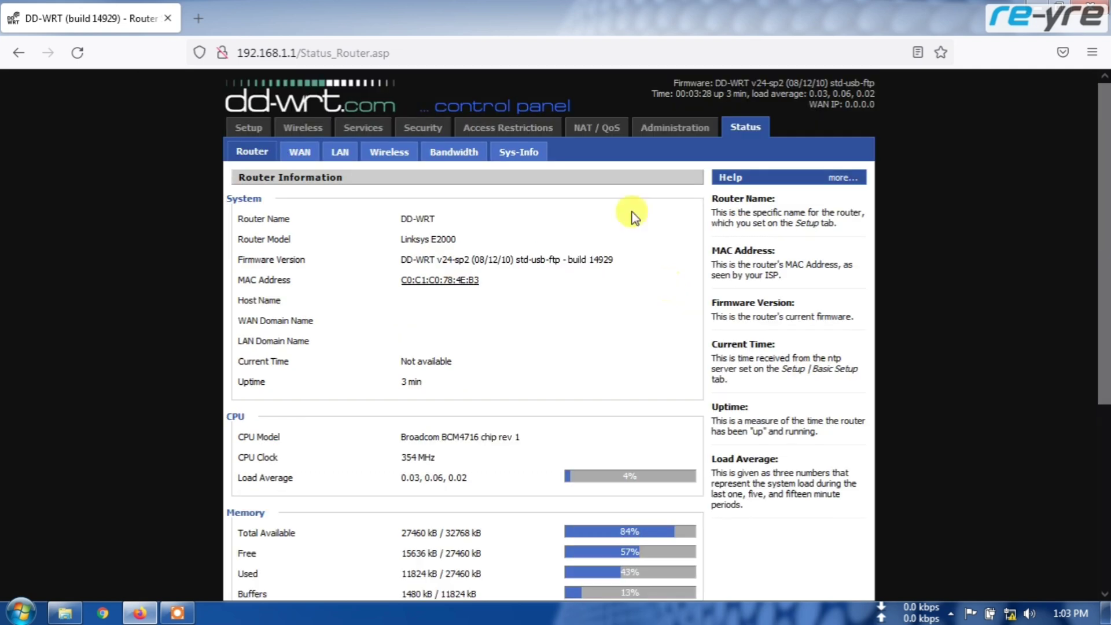
On Wireless Basic Settings, try the N-Only (5 GHz) and N-Only (2.4 GHz) network modes.
click(301, 129)
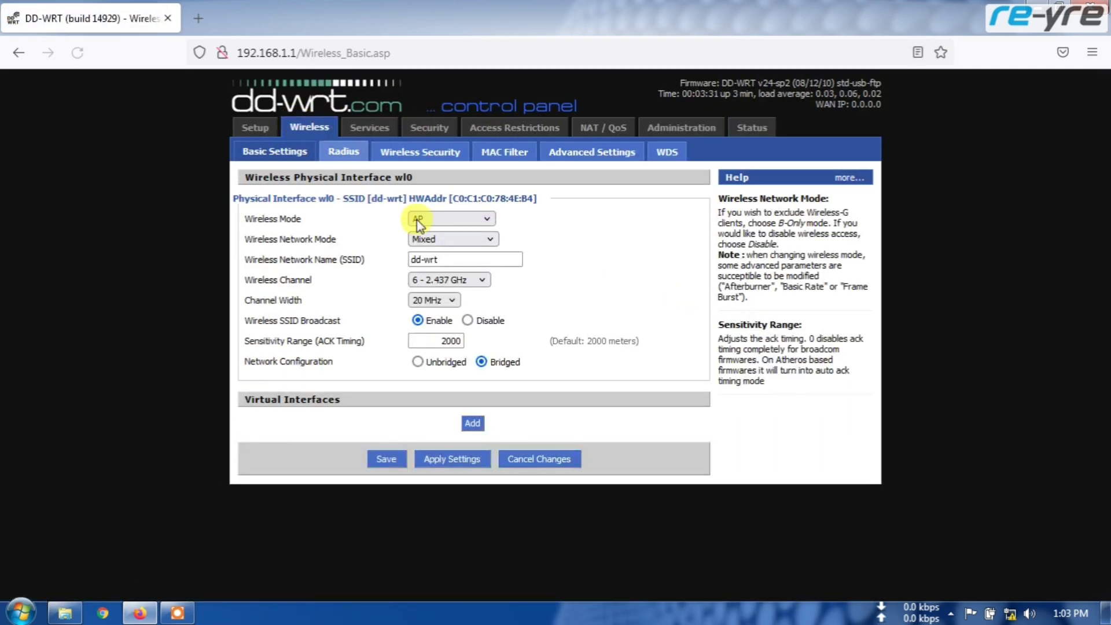
click(491, 237)
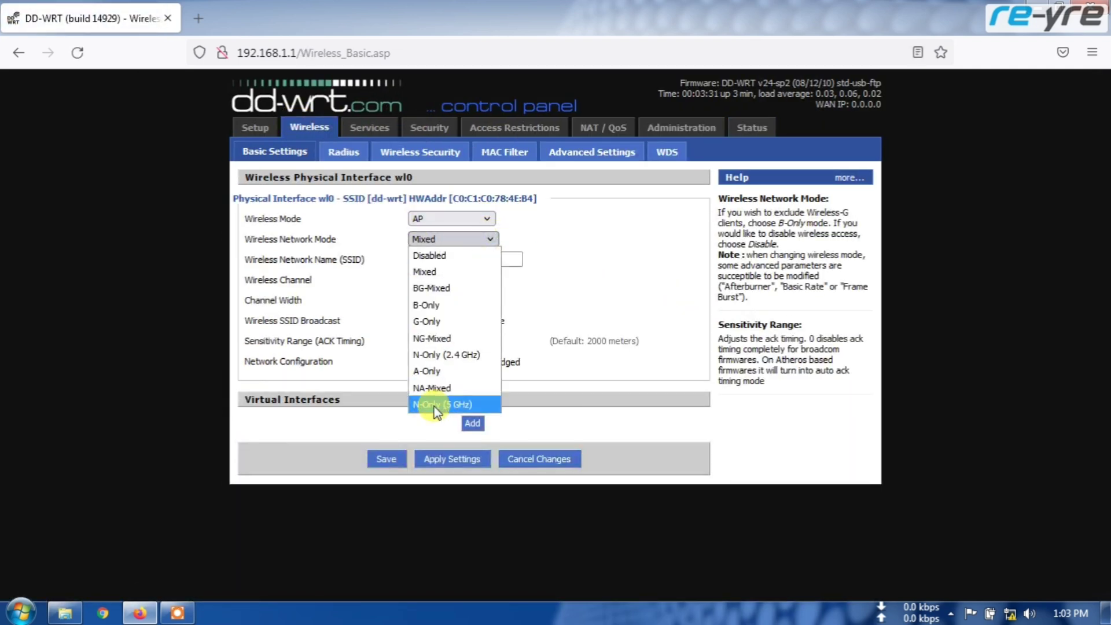
click(456, 403)
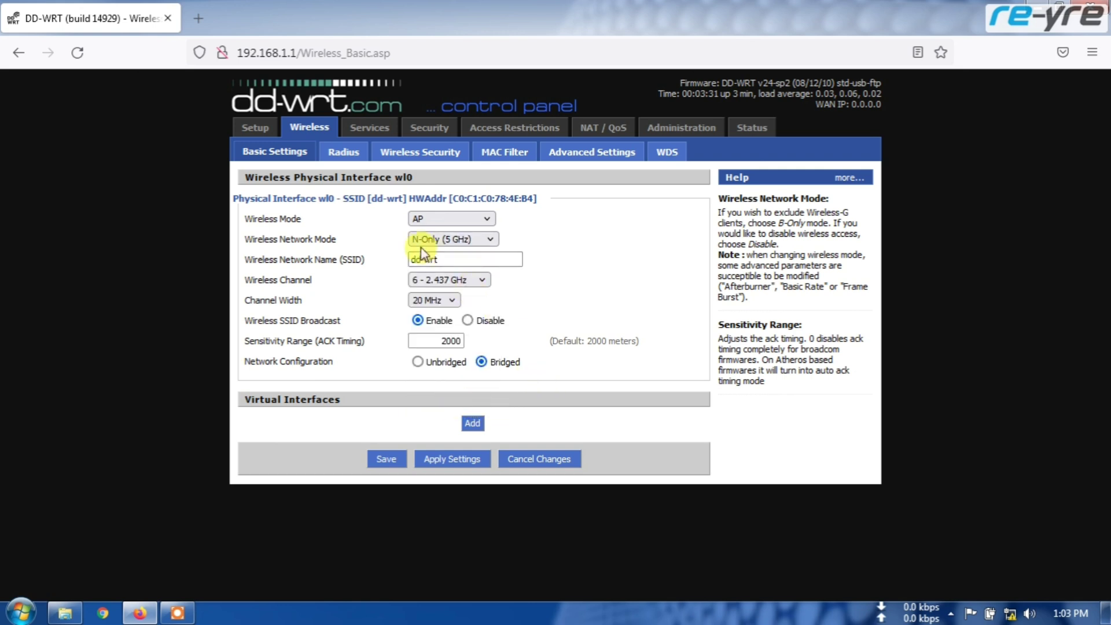
click(488, 239)
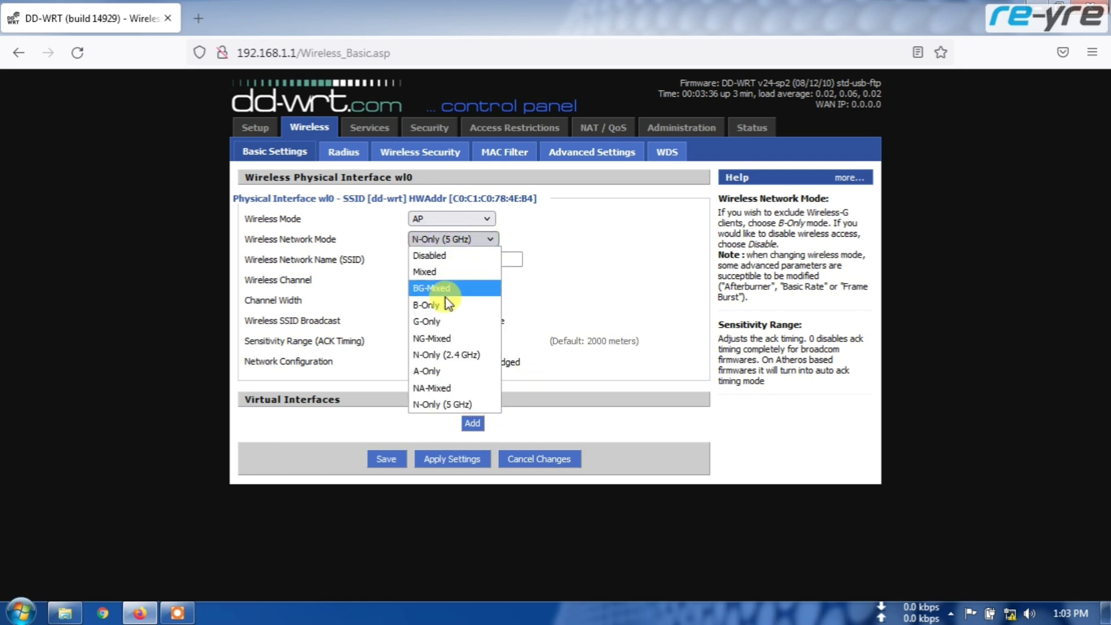
click(441, 354)
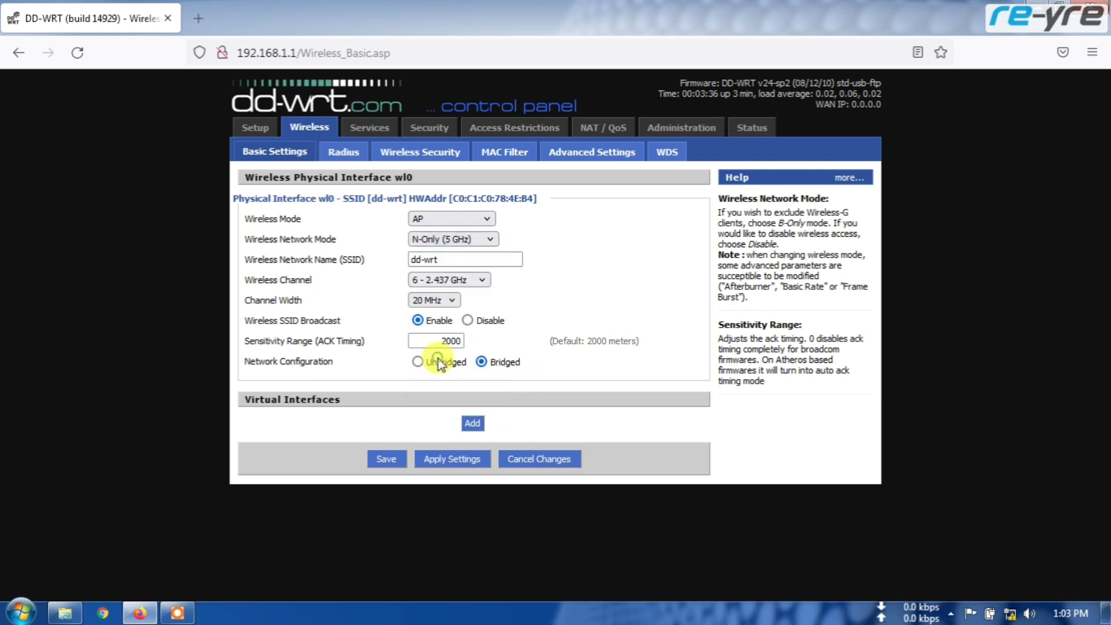
Set the wireless network mode back to Mixed and return to Basic Setup.
click(473, 247)
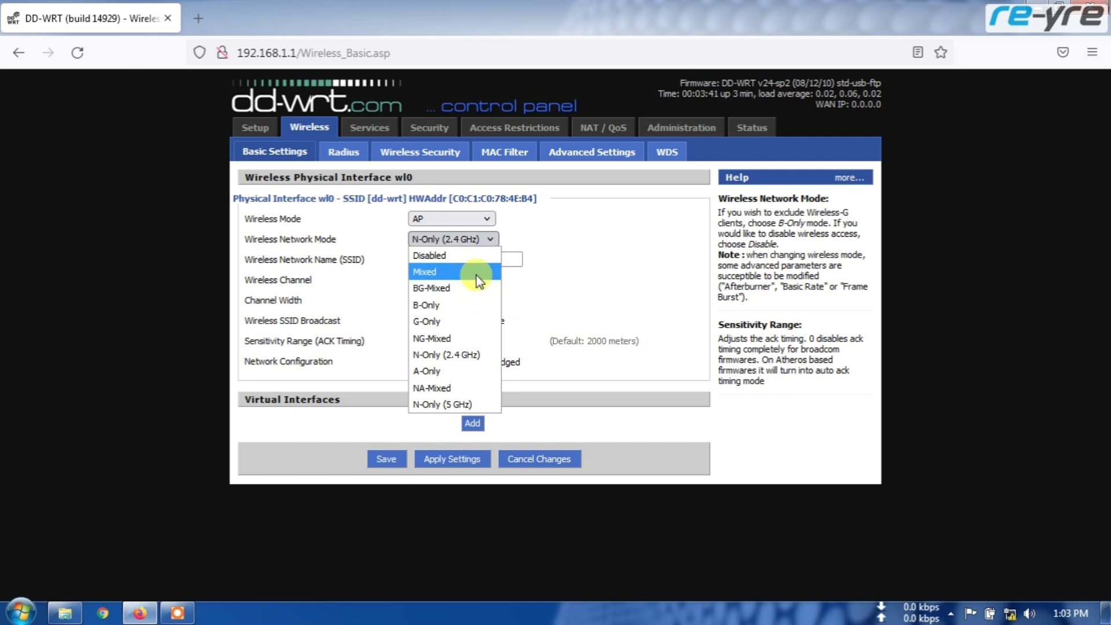
click(477, 276)
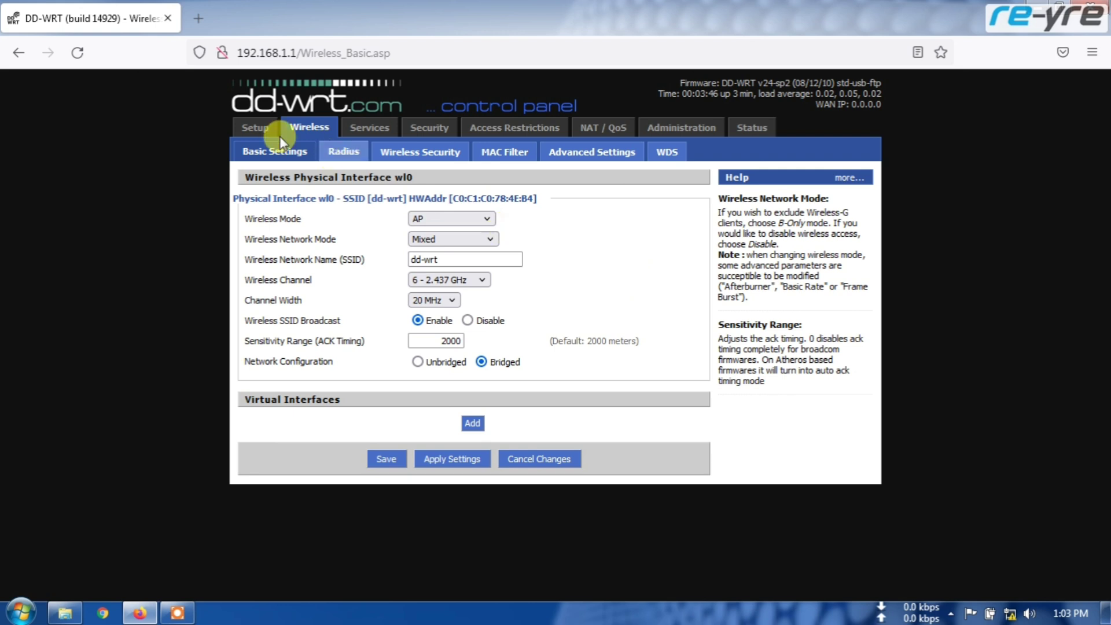
click(256, 128)
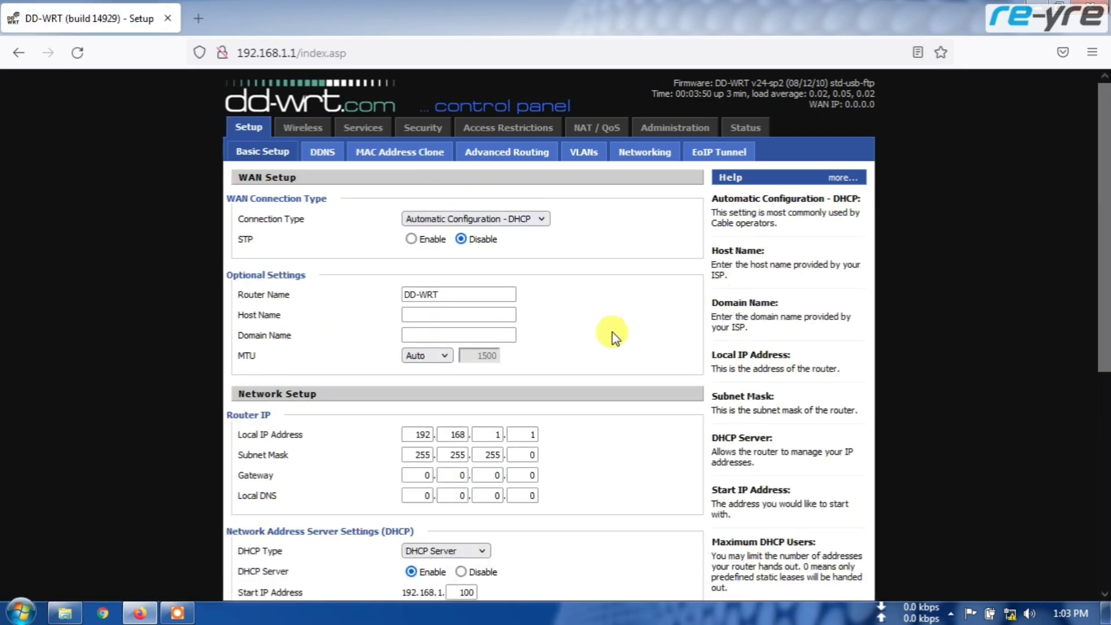